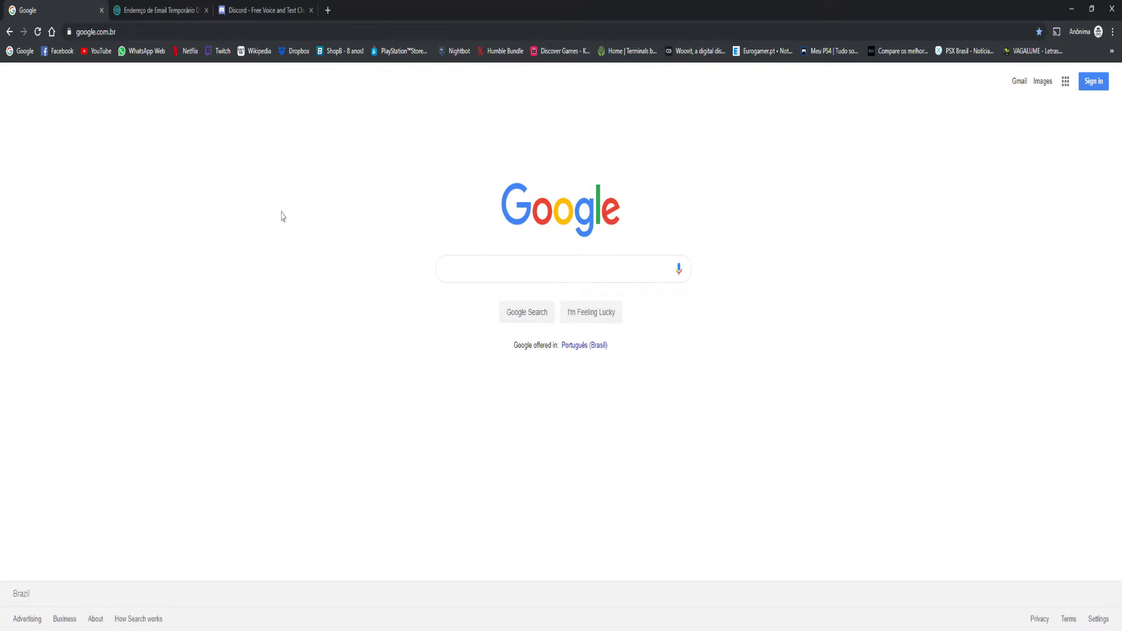
# Step: Copy the temporary email address from the Temp Mail page
pyautogui.click(158, 11)
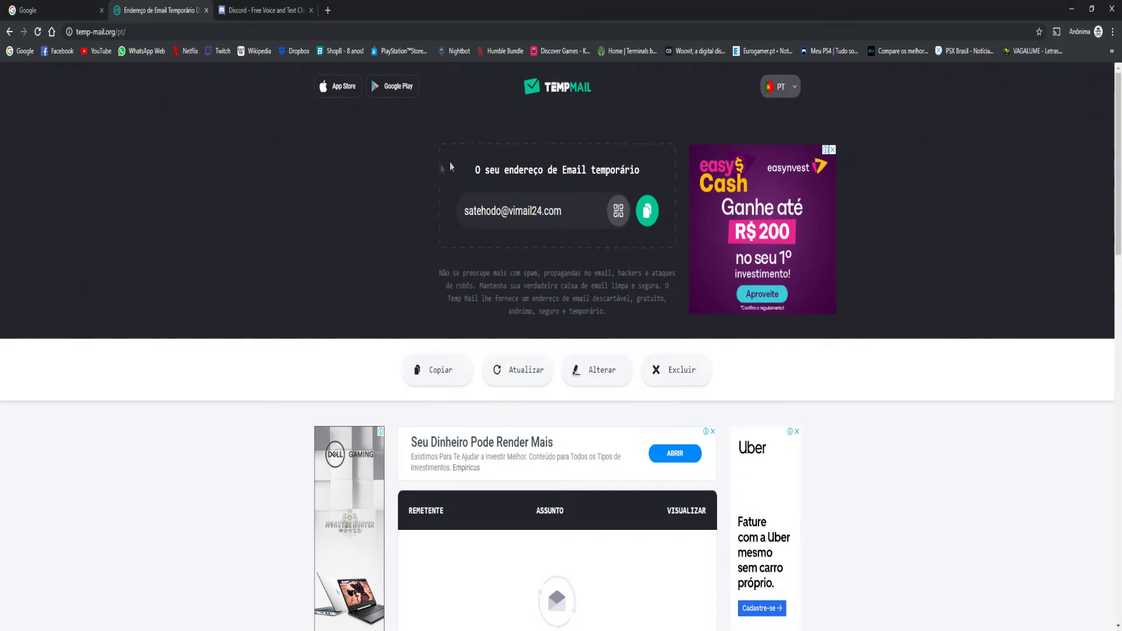
pyautogui.click(439, 370)
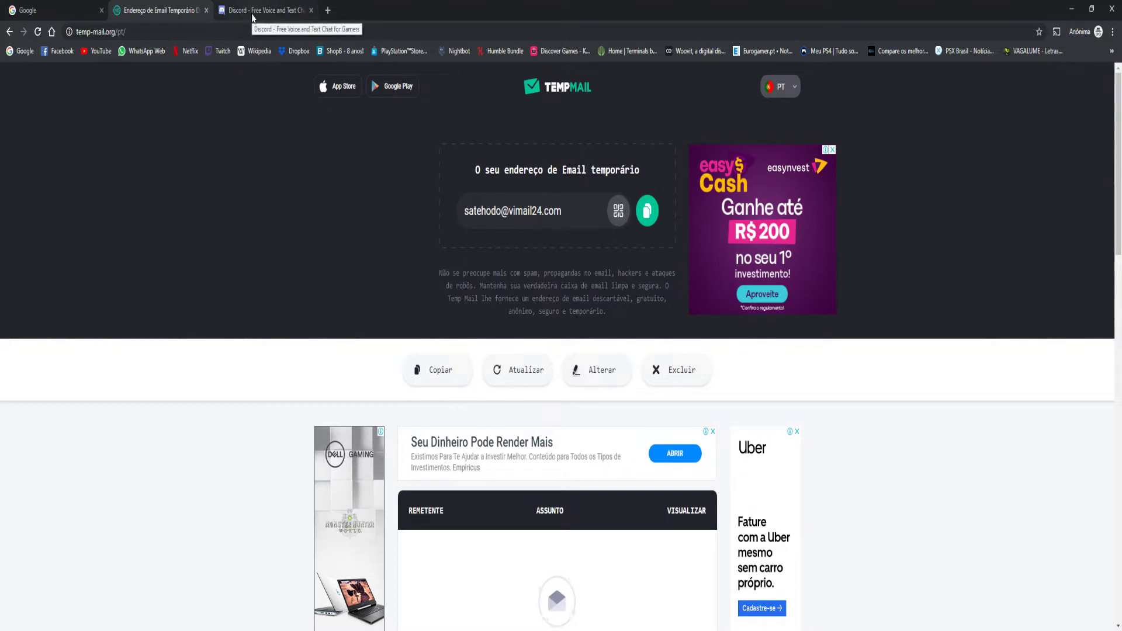
pyautogui.click(647, 210)
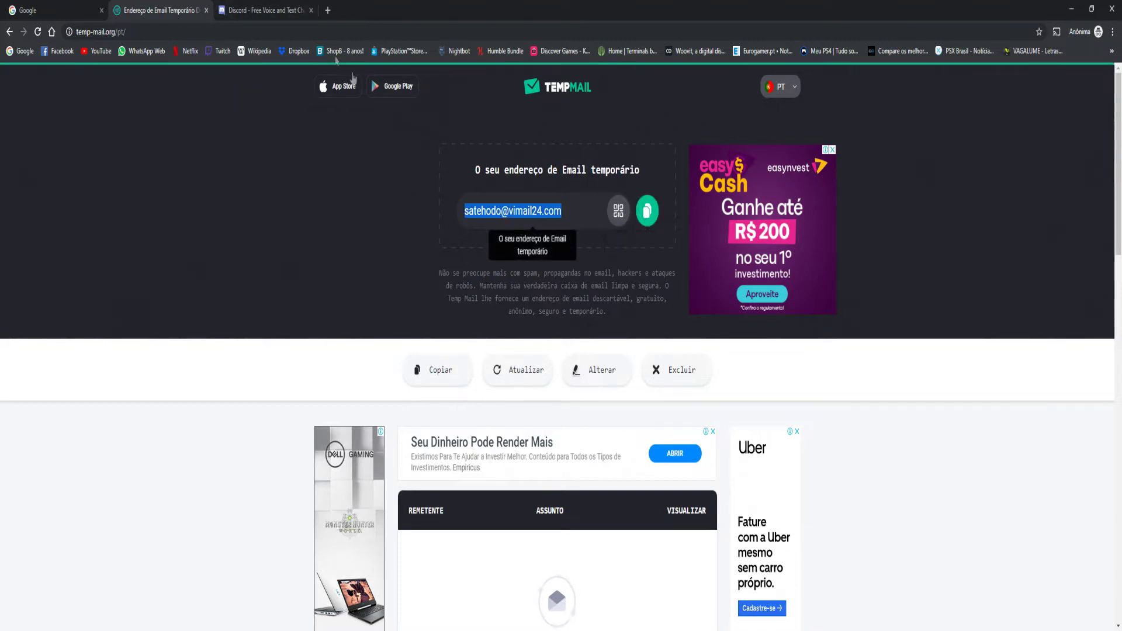
# Step: Switch to the Discord site, look over its home page and open the account registration form
pyautogui.click(273, 7)
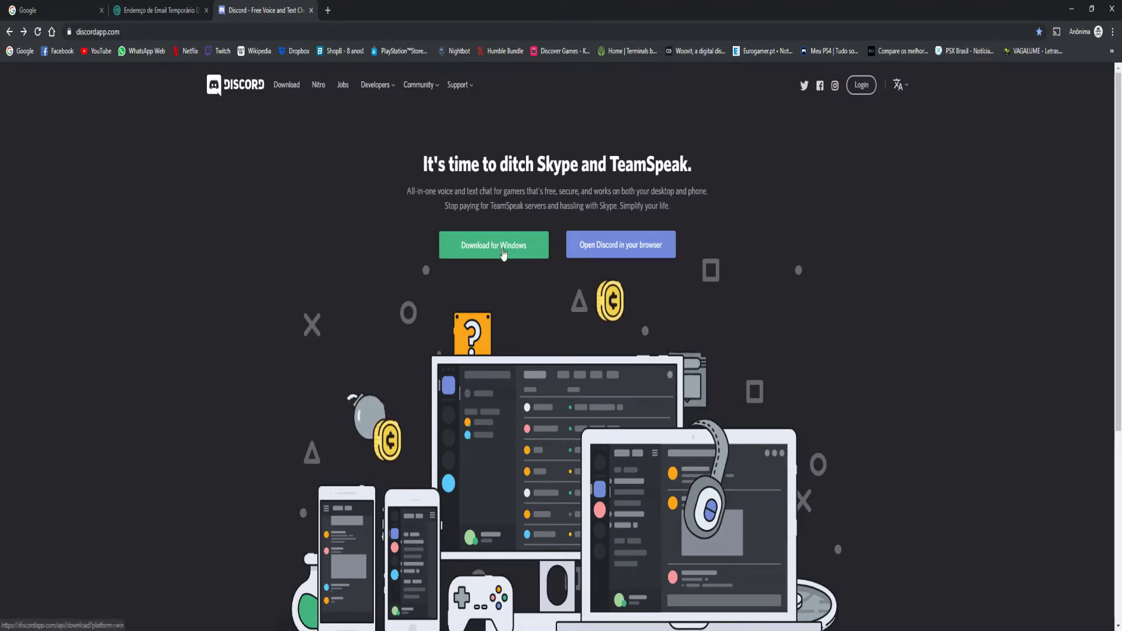
pyautogui.scroll(-5, 538, 288)
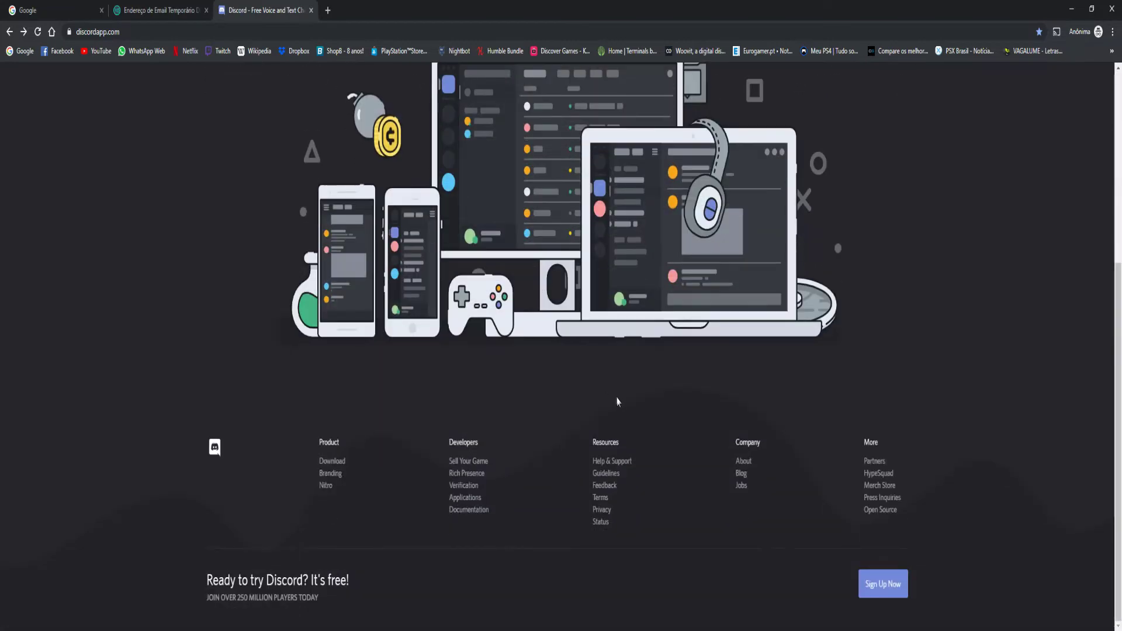
pyautogui.scroll(5, 643, 509)
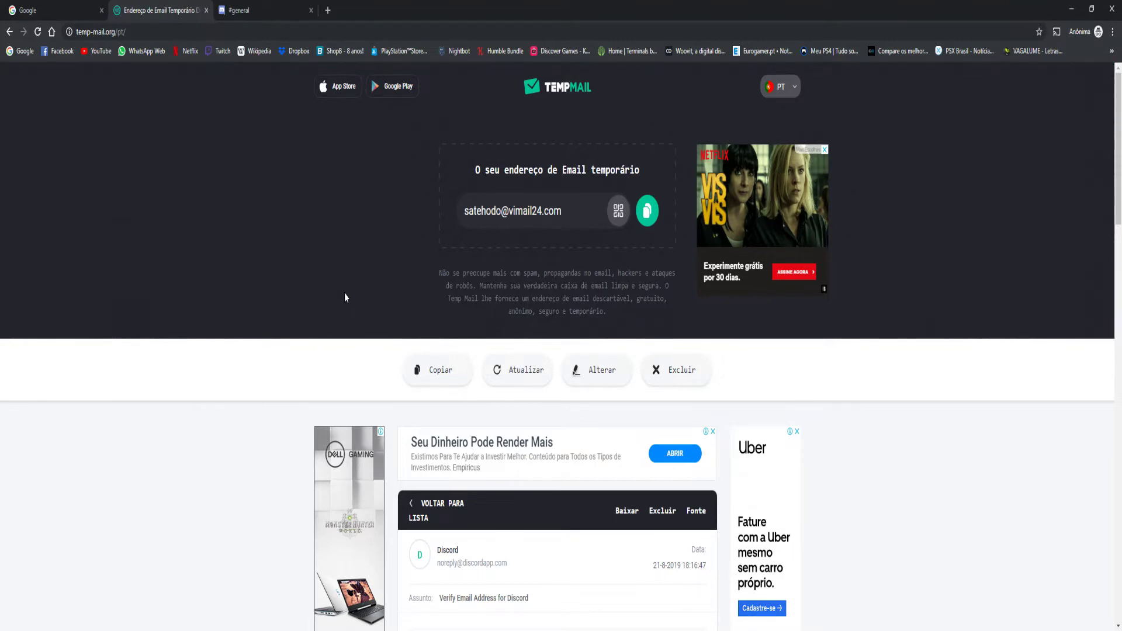
pyautogui.hotkey('ctrl', 'Tab')
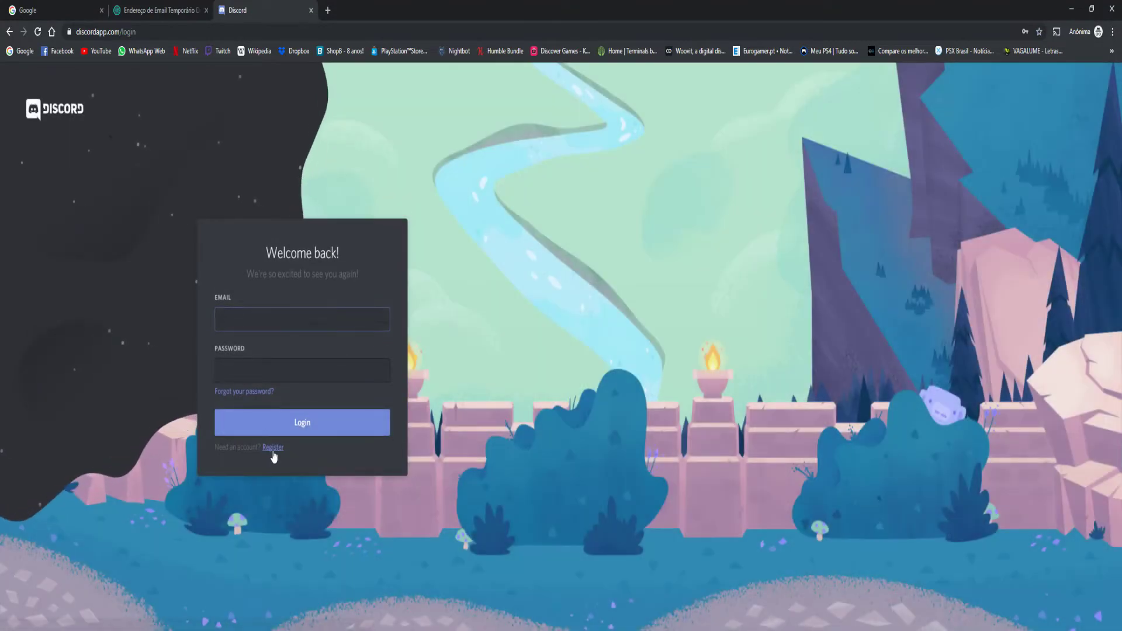
pyautogui.click(272, 449)
# Step: Register the Discord account with the copied temporary email address, the username Tutorial and an account password
pyautogui.click(274, 279)
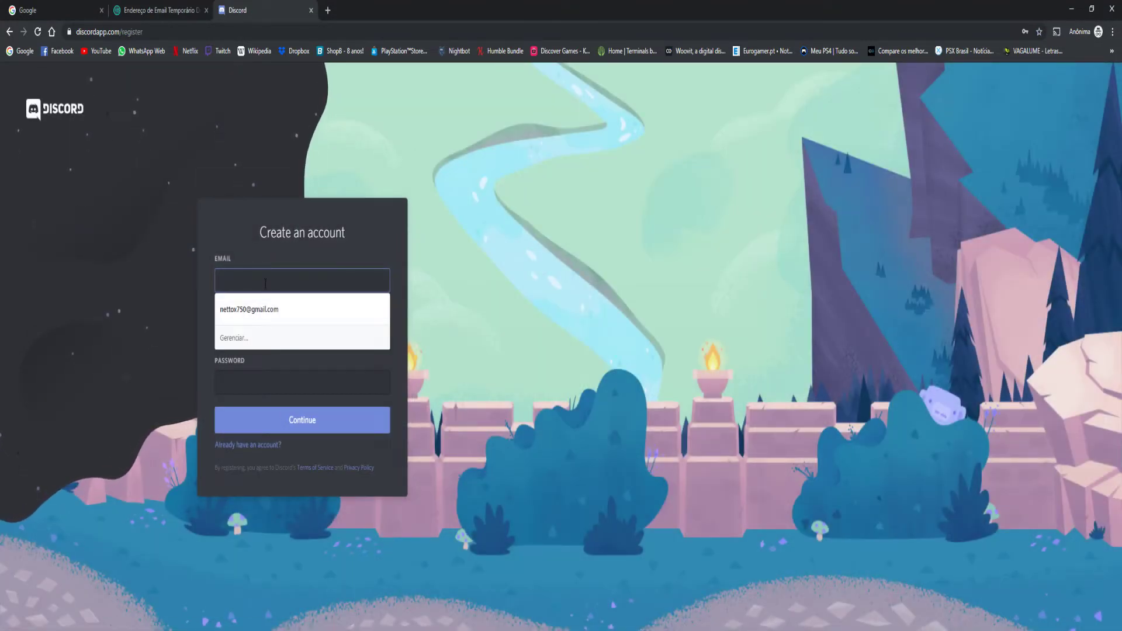
pyautogui.hotkey('ctrl', 'v')
pyautogui.click(272, 332)
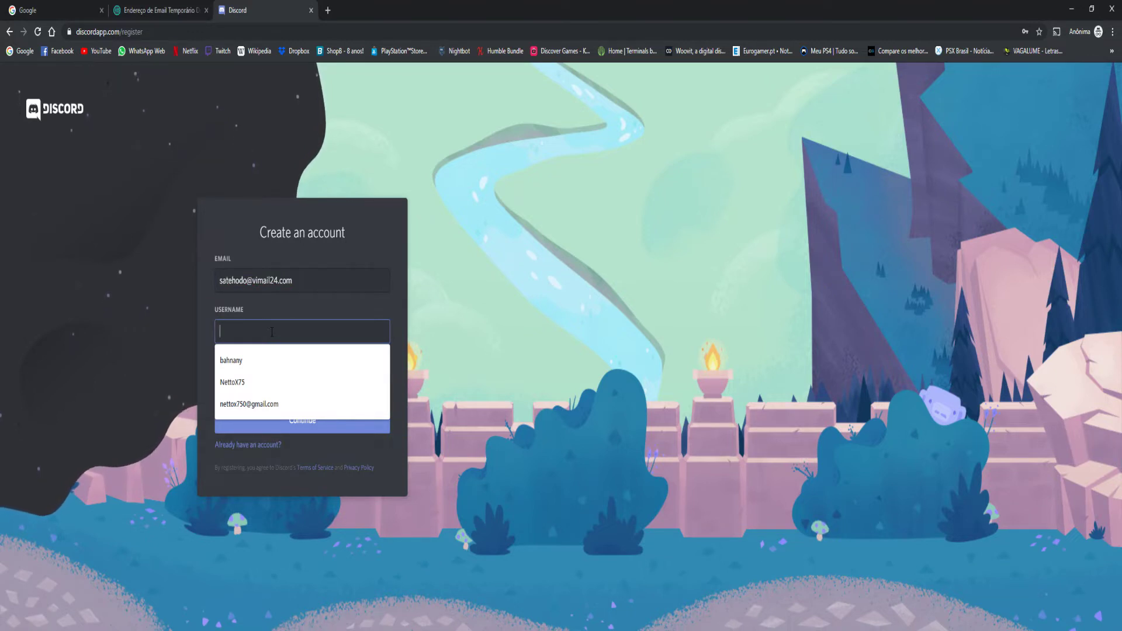
pyautogui.write('Tutorial')
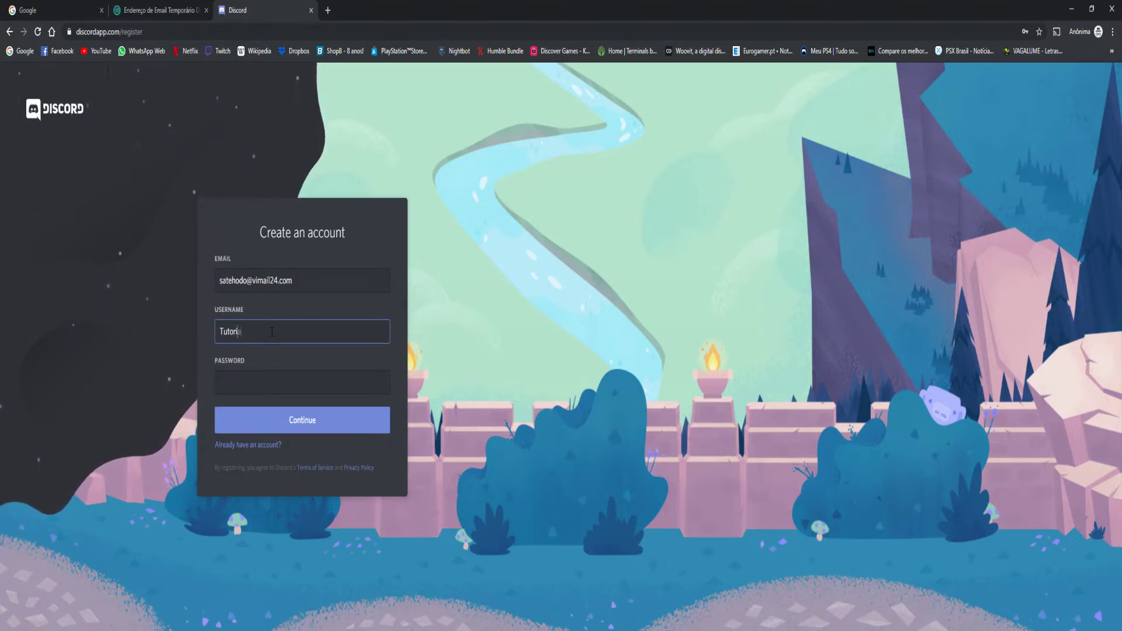
pyautogui.click(266, 382)
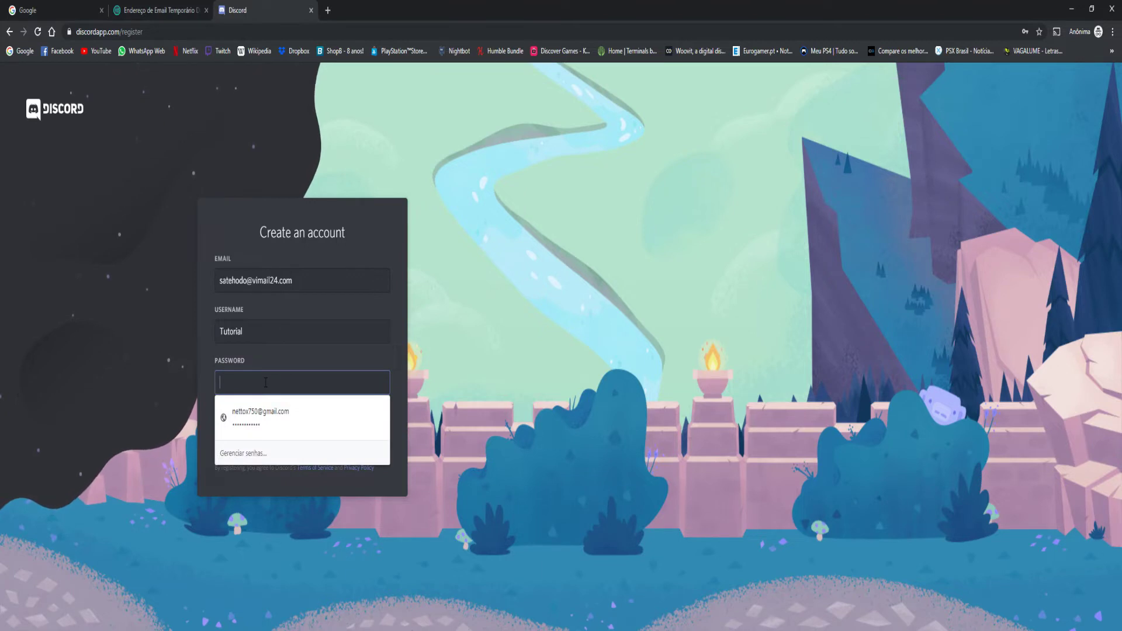
pyautogui.write('***********')
pyautogui.click(272, 415)
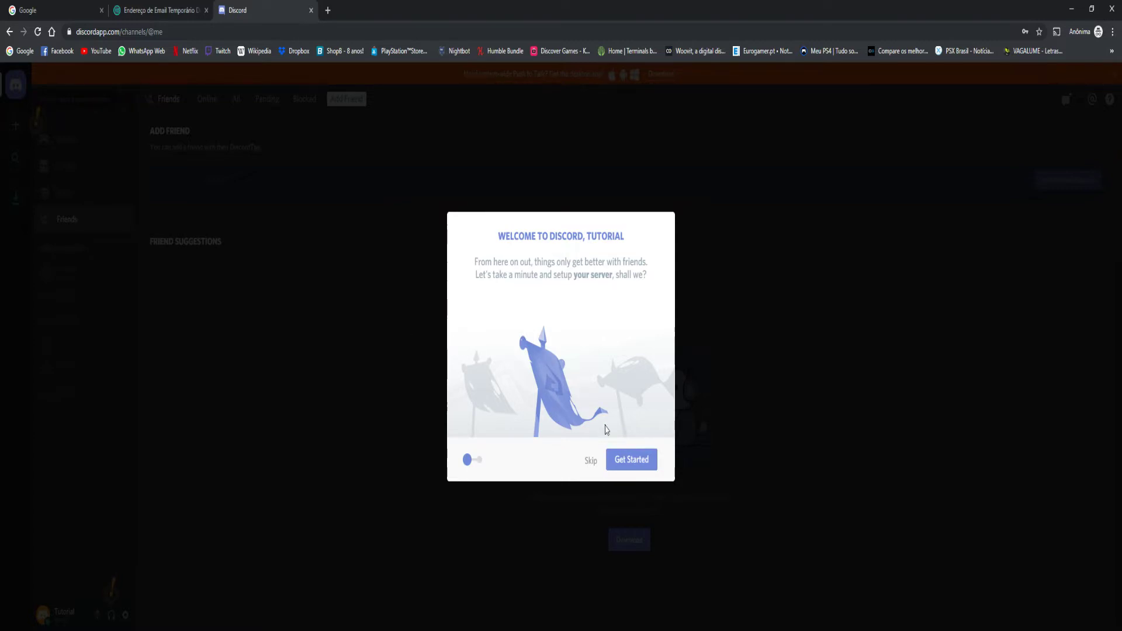
# Step: Create a first Discord server named Tutorial with Brazil as its server region
pyautogui.click(623, 459)
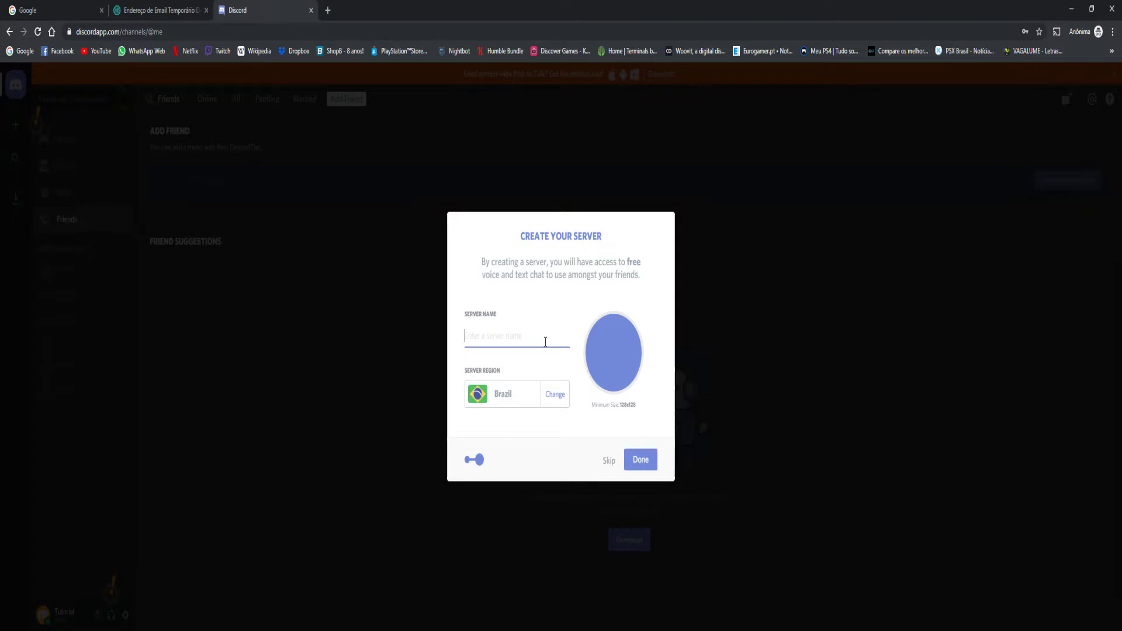
pyautogui.write('Tutorial')
pyautogui.click(555, 394)
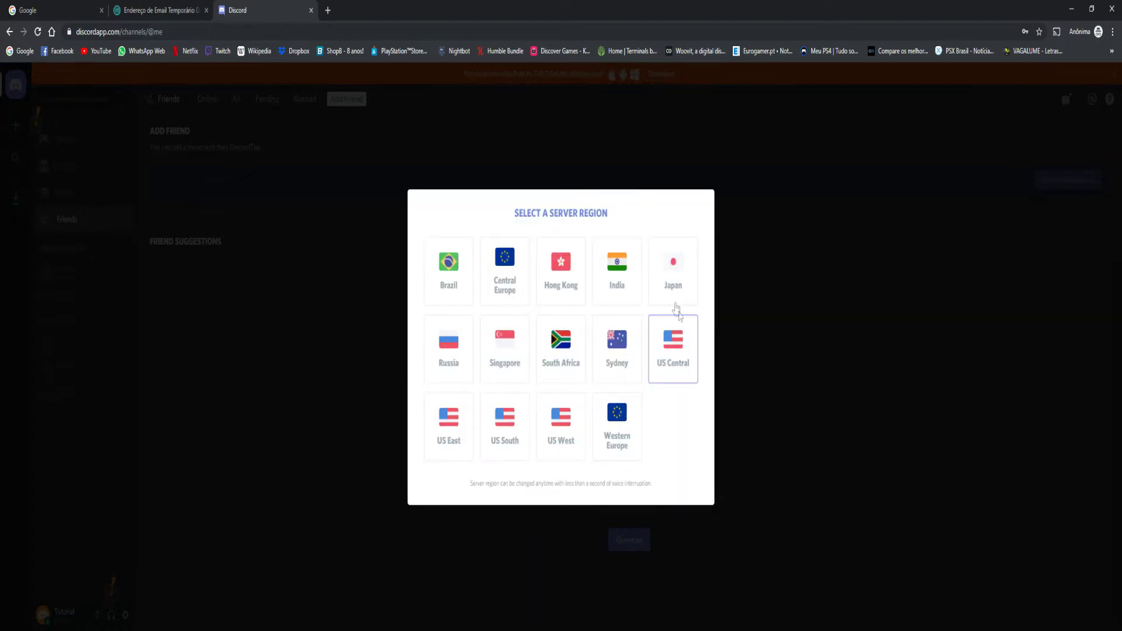
pyautogui.click(455, 269)
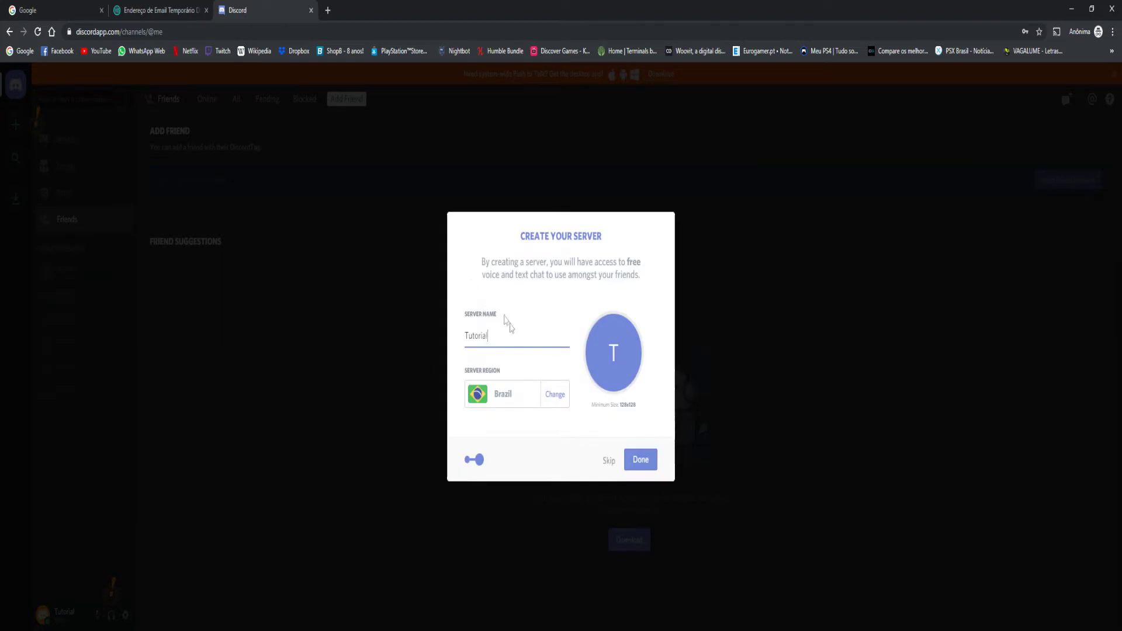
pyautogui.click(639, 459)
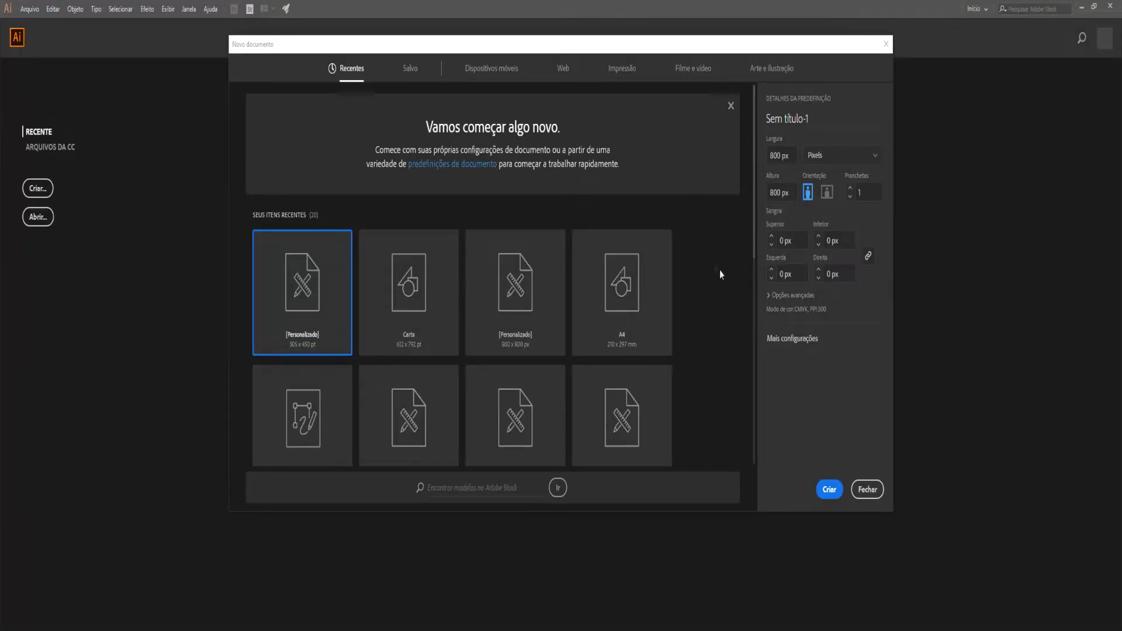
# Step: Switch to Illustrator and create a new 800 × 800 px document
pyautogui.click(830, 489)
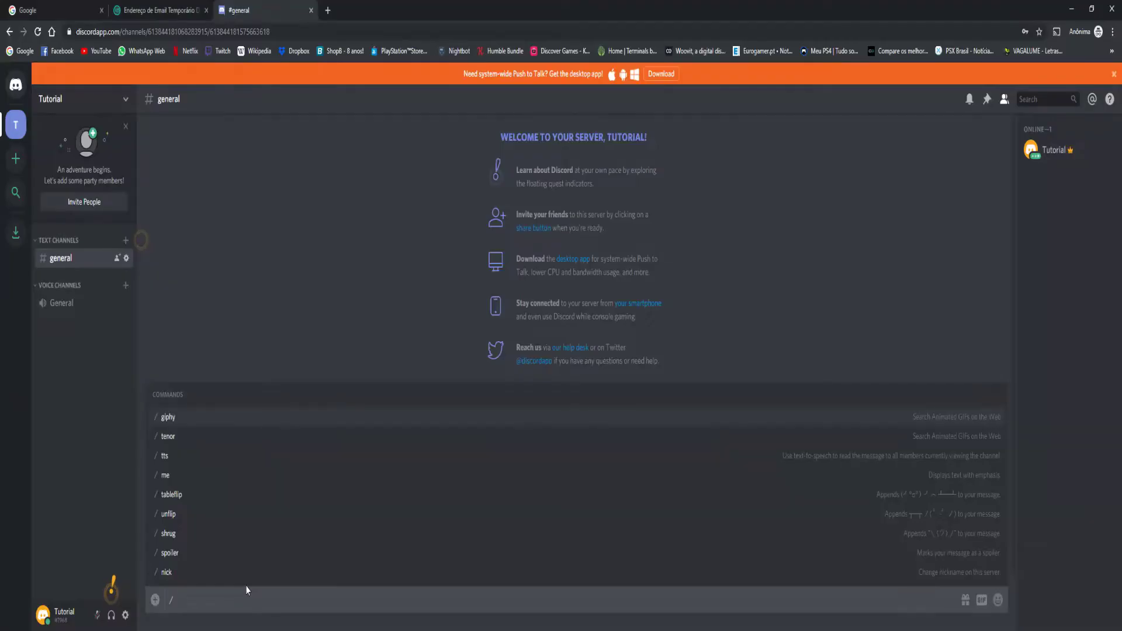
pyautogui.press('BackSpace')
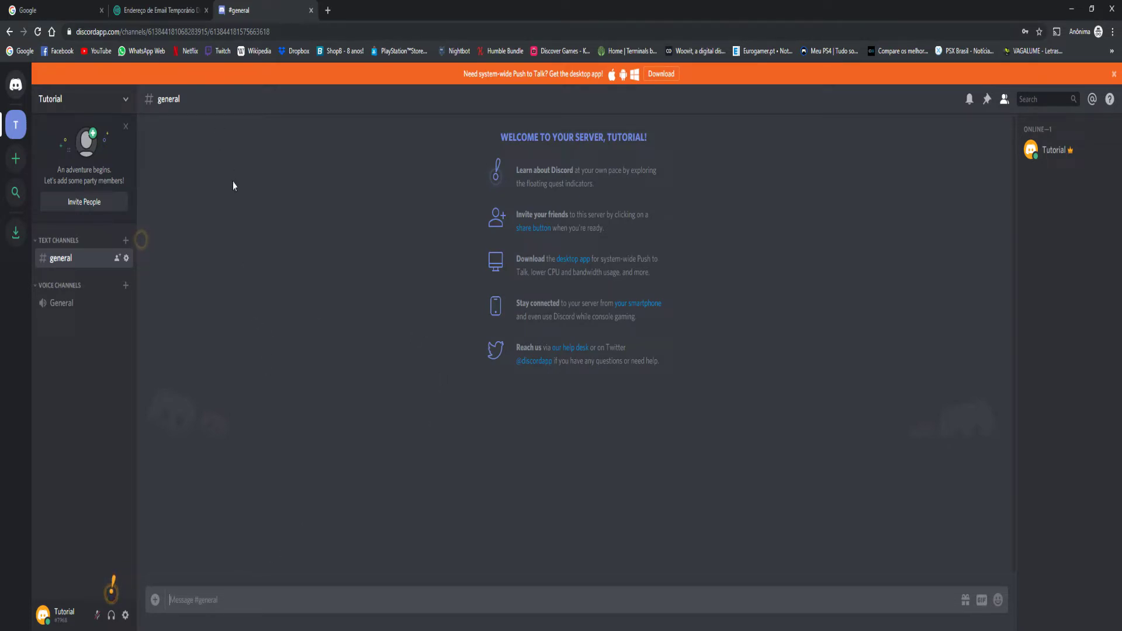
pyautogui.click(167, 18)
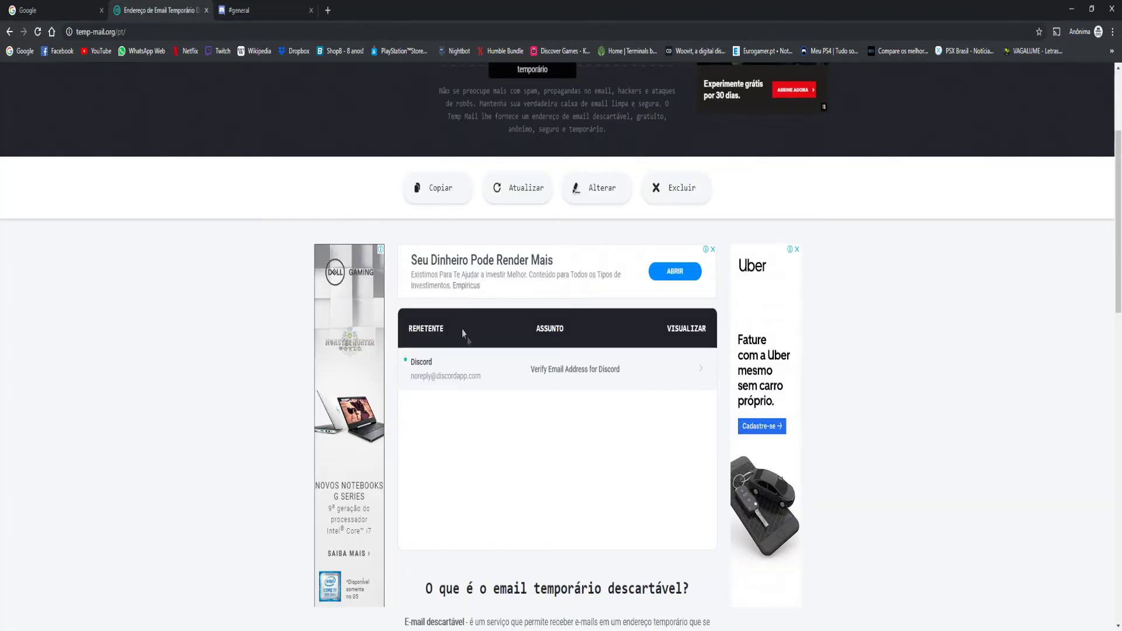
pyautogui.click(474, 377)
pyautogui.scroll(-2, 483, 396)
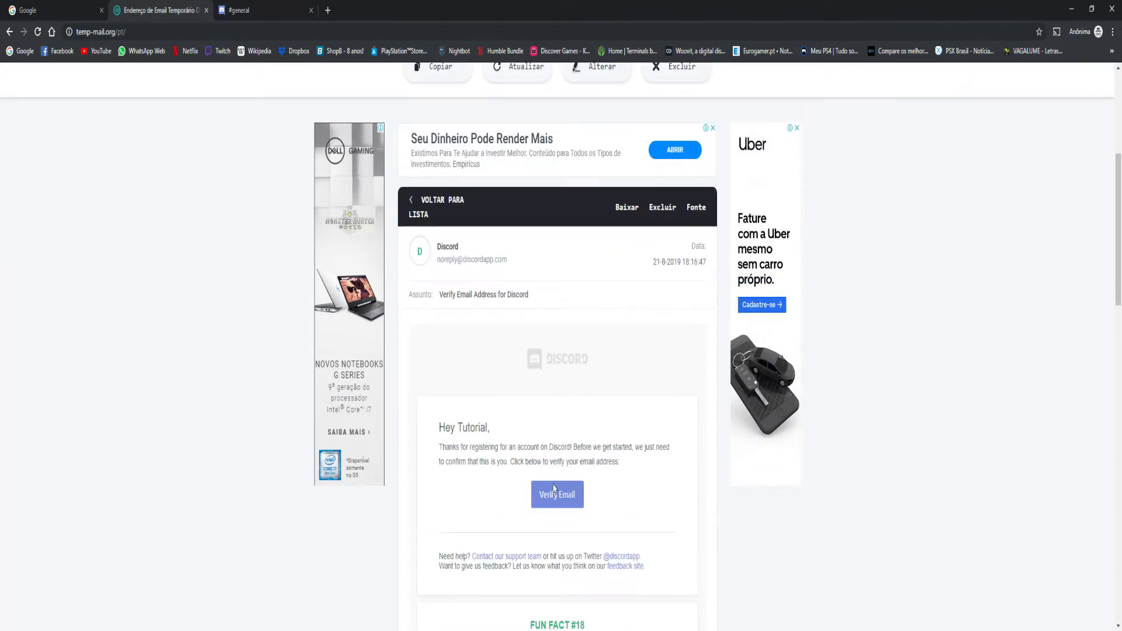
pyautogui.click(555, 498)
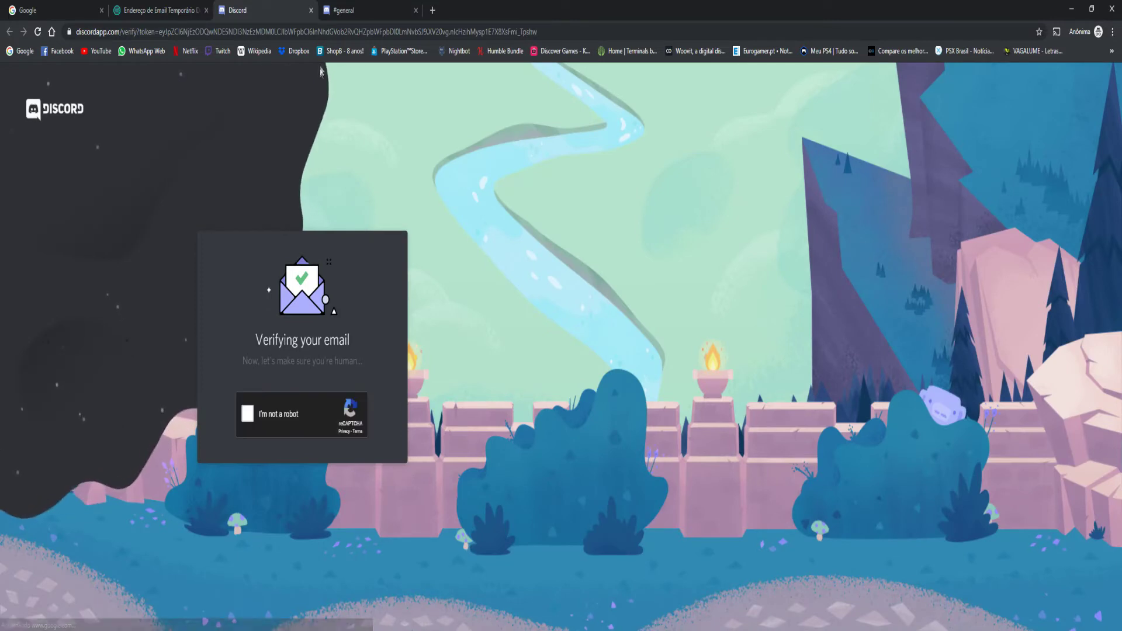
pyautogui.click(280, 412)
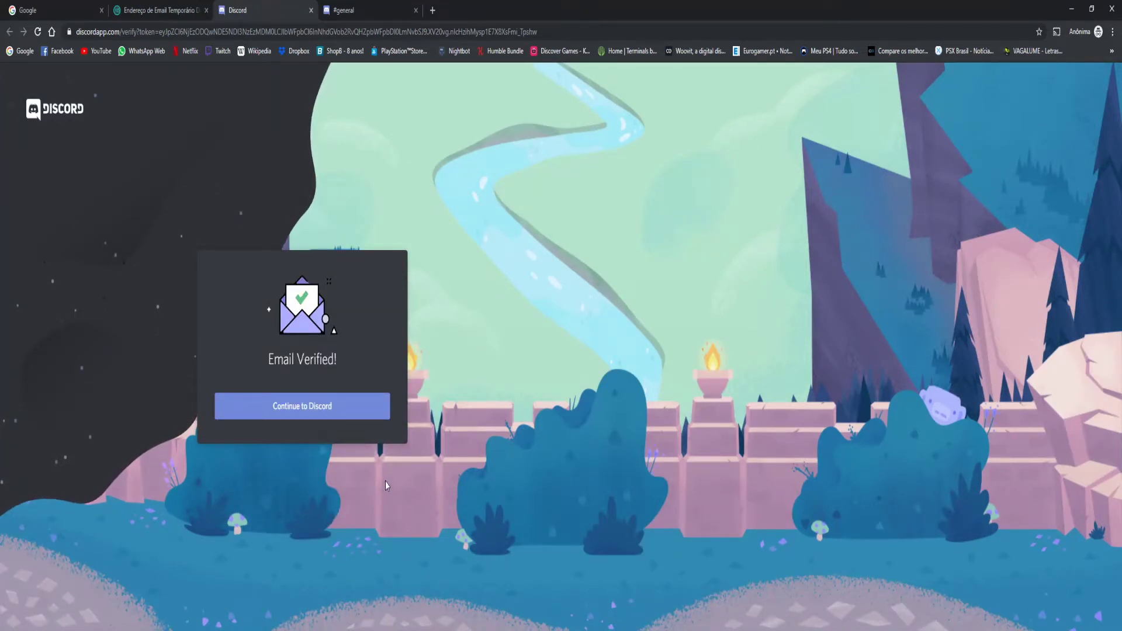
pyautogui.hotkey('ctrl', 'w')
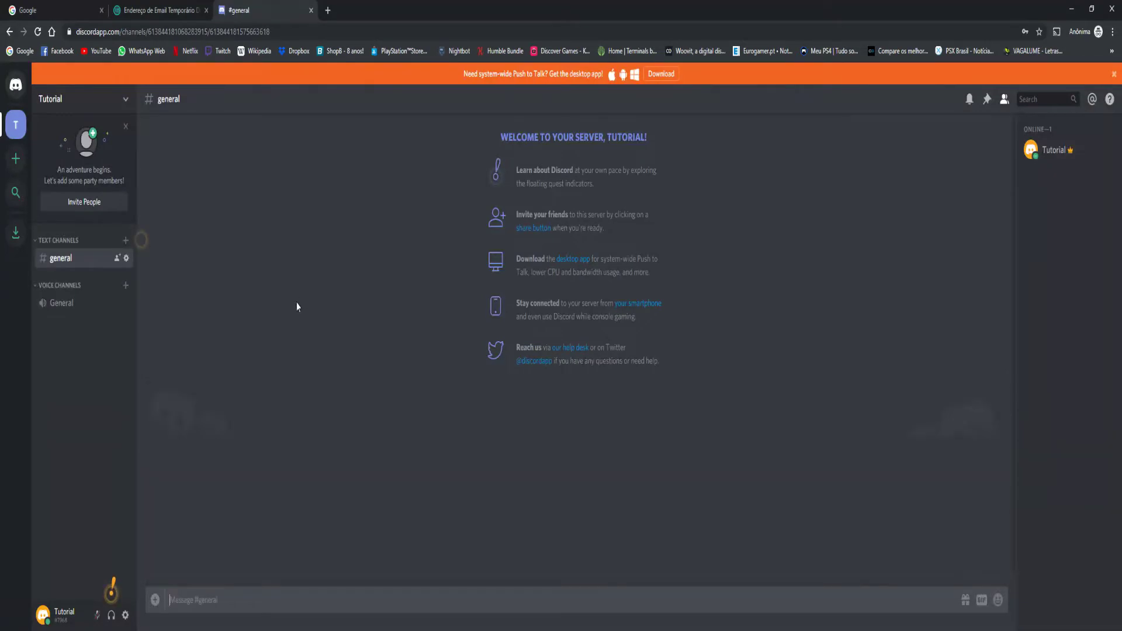
# Step: Open the user settings, examine the editable fields under My Account and leave editing without saving
pyautogui.click(125, 615)
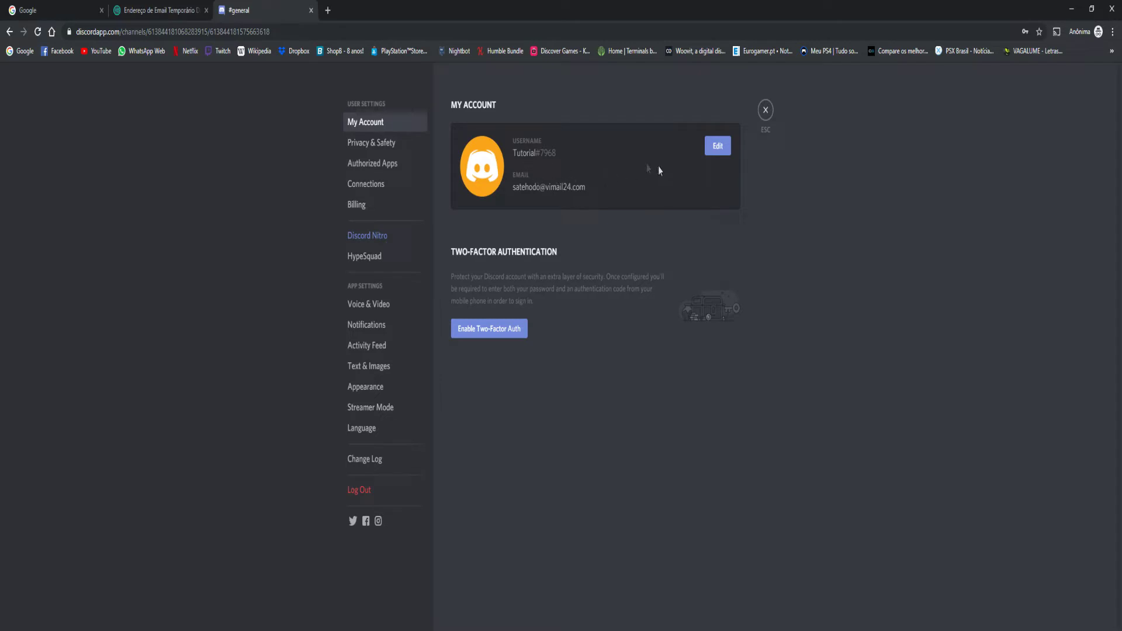
pyautogui.click(718, 146)
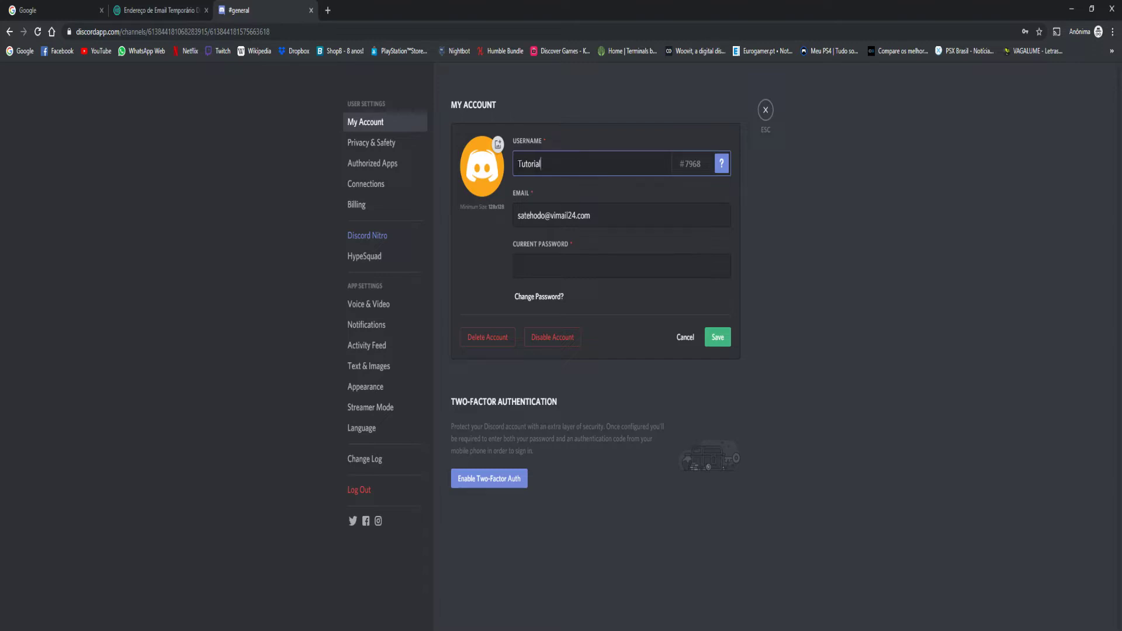
pyautogui.doubleClick(529, 164)
pyautogui.click(759, 176)
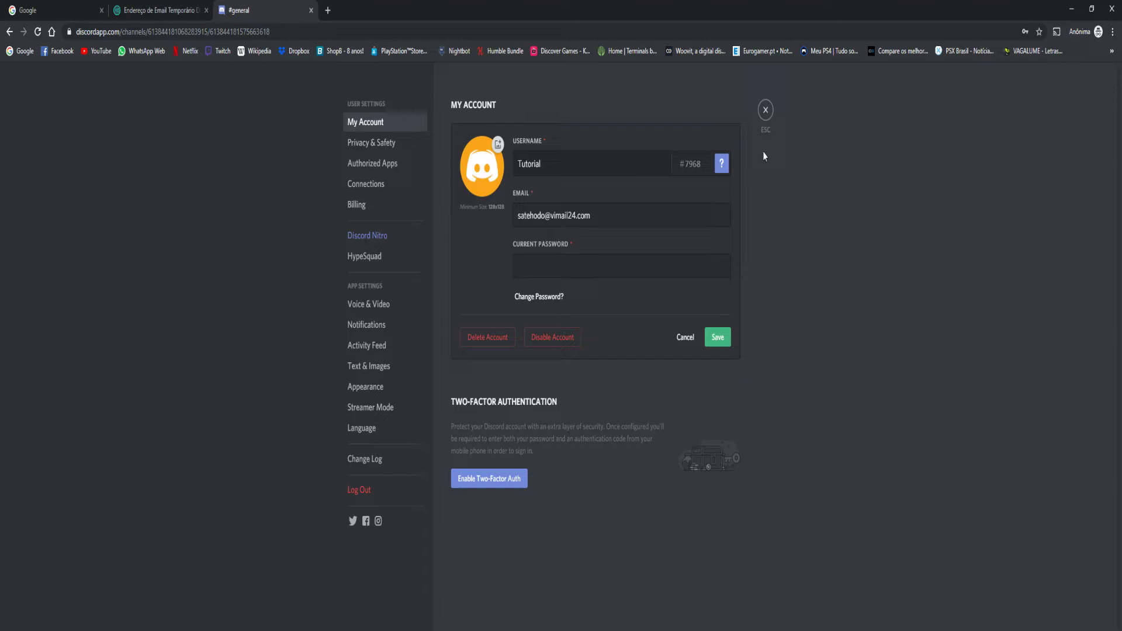
pyautogui.click(685, 337)
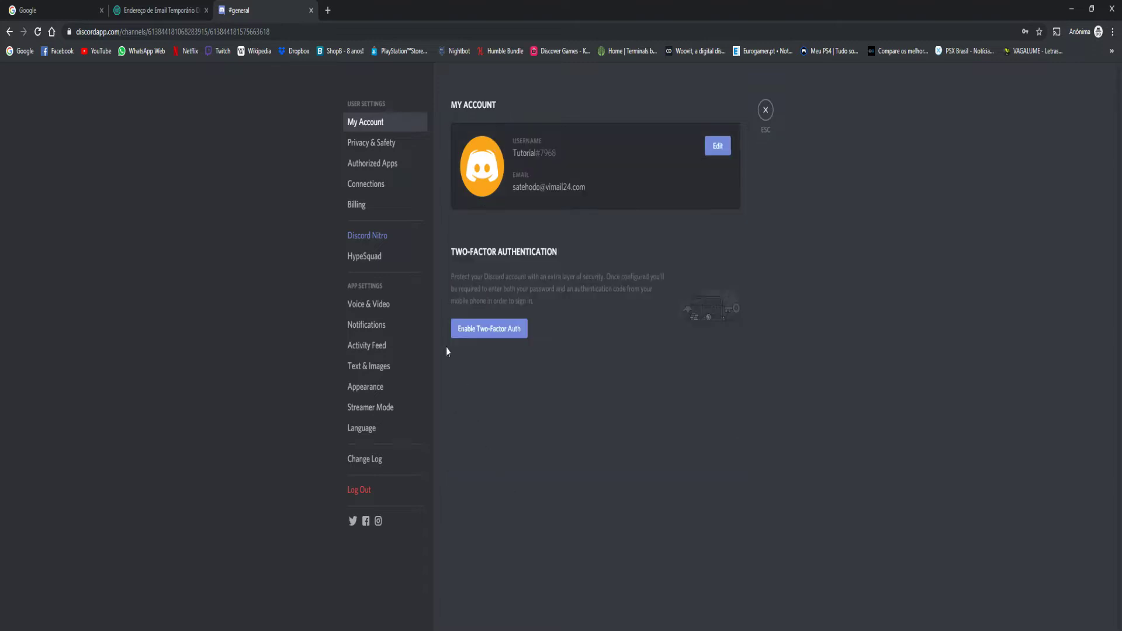
# Step: Review the Privacy & Safety settings and set safe direct messaging to "I live on the edge"
pyautogui.click(406, 151)
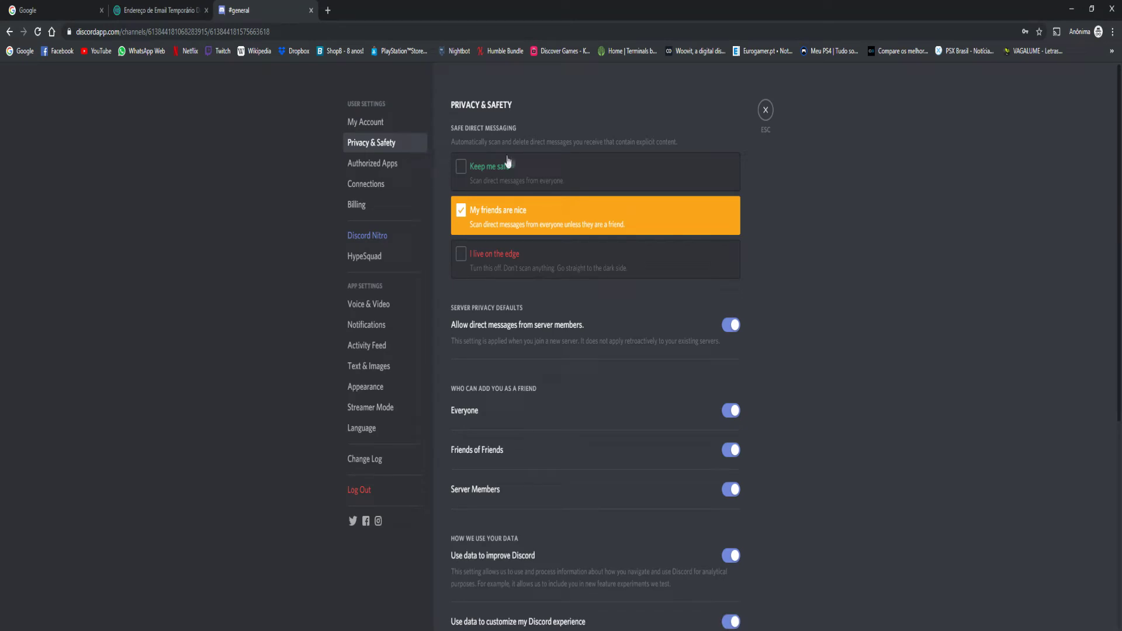
pyautogui.scroll(-5, 654, 263)
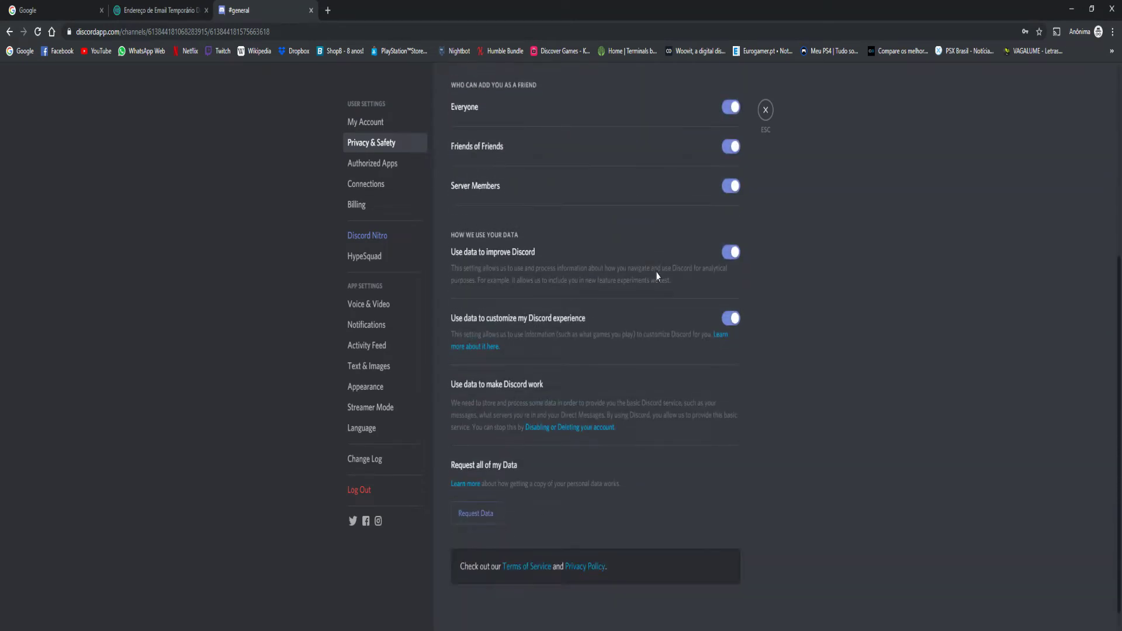
pyautogui.scroll(3, 656, 272)
pyautogui.scroll(2, 656, 272)
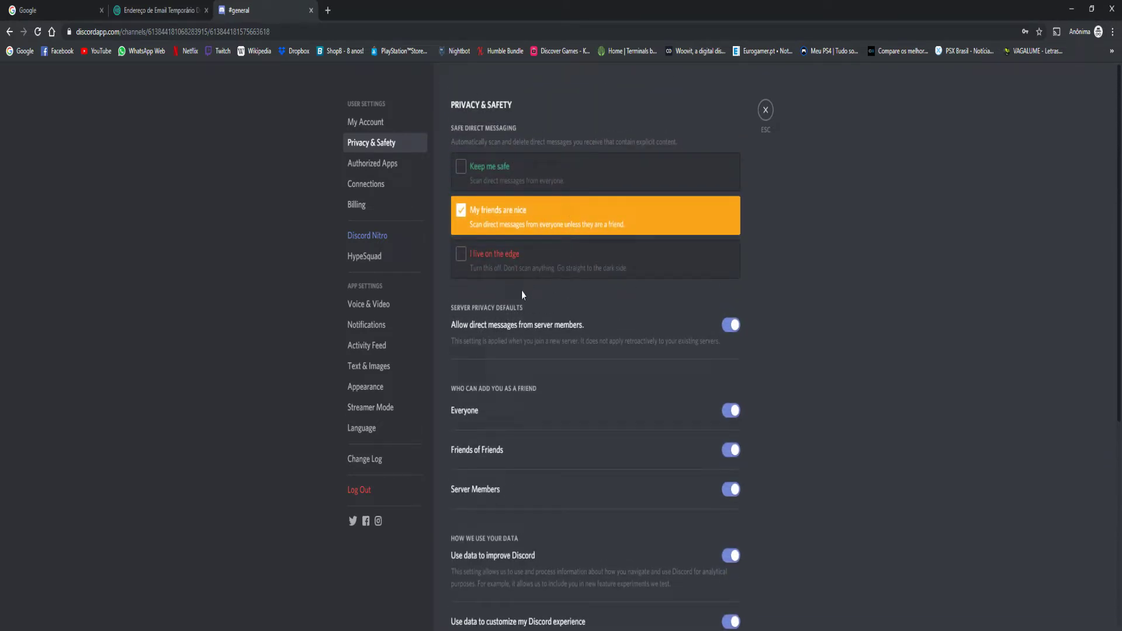
pyautogui.click(491, 275)
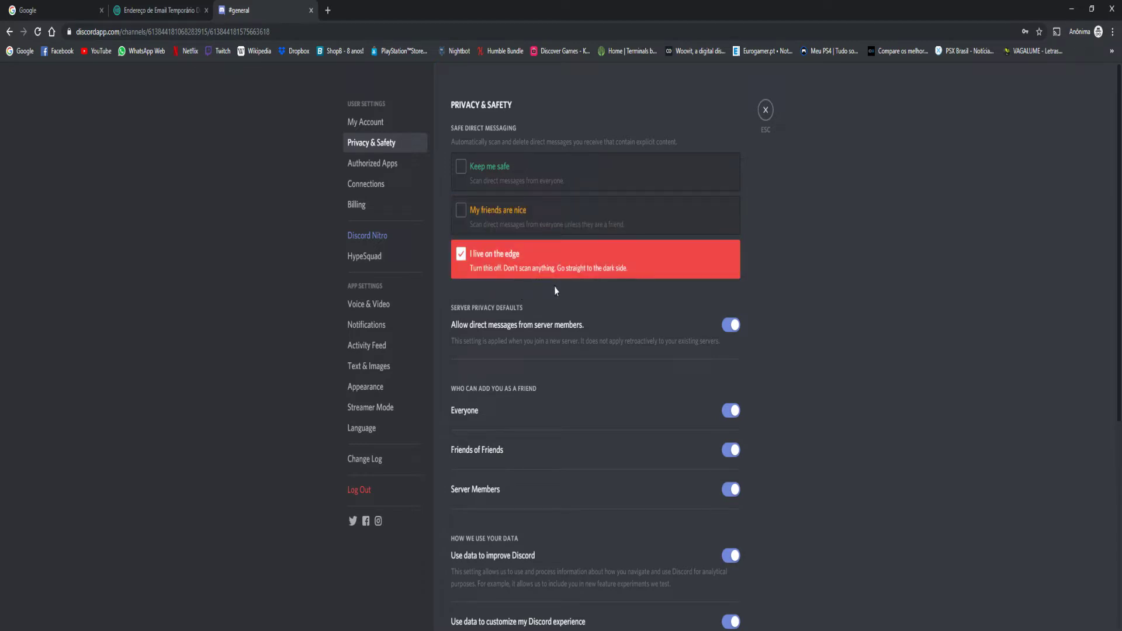
pyautogui.scroll(-2, 725, 403)
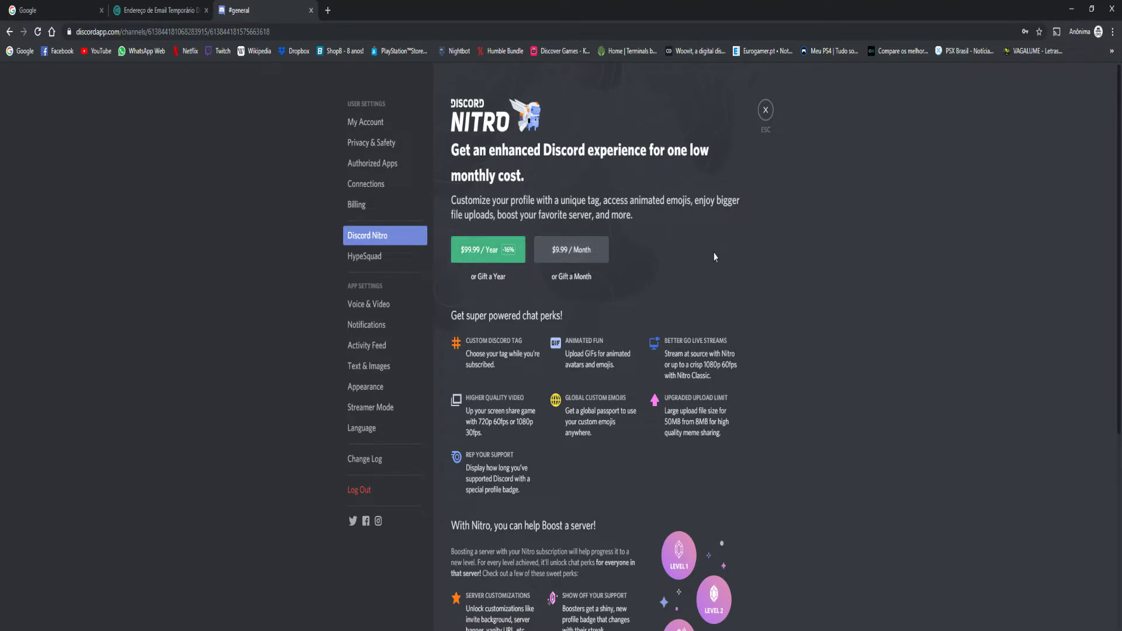
# Step: Look through the Discord Nitro page for its subscription plans, chat perks and server boosting benefits
pyautogui.scroll(-5, 754, 252)
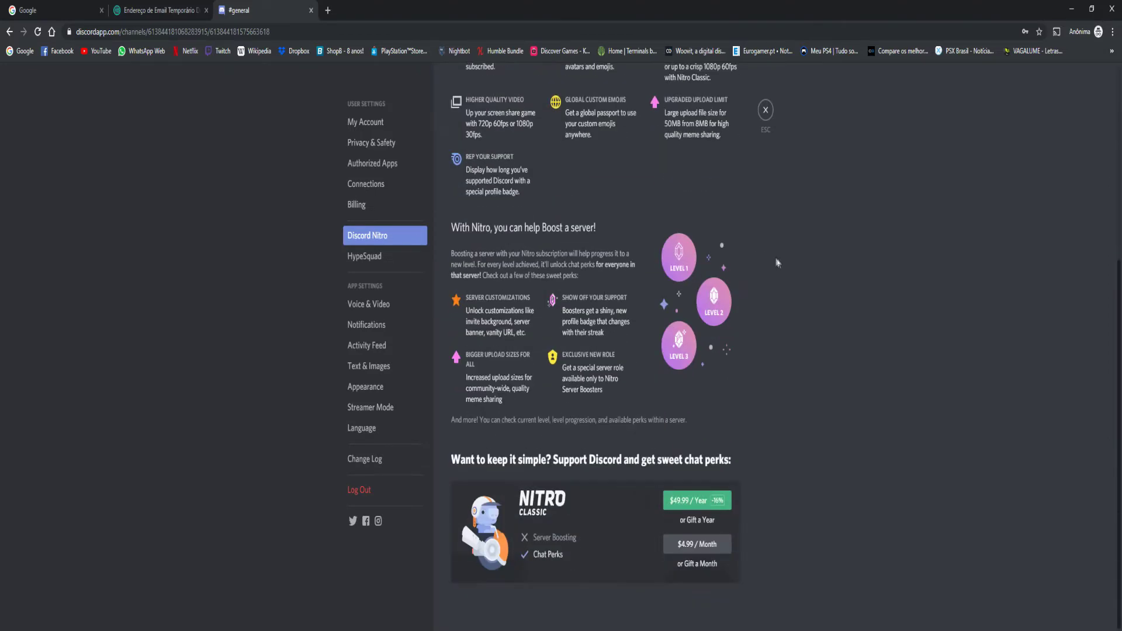
pyautogui.scroll(5, 777, 261)
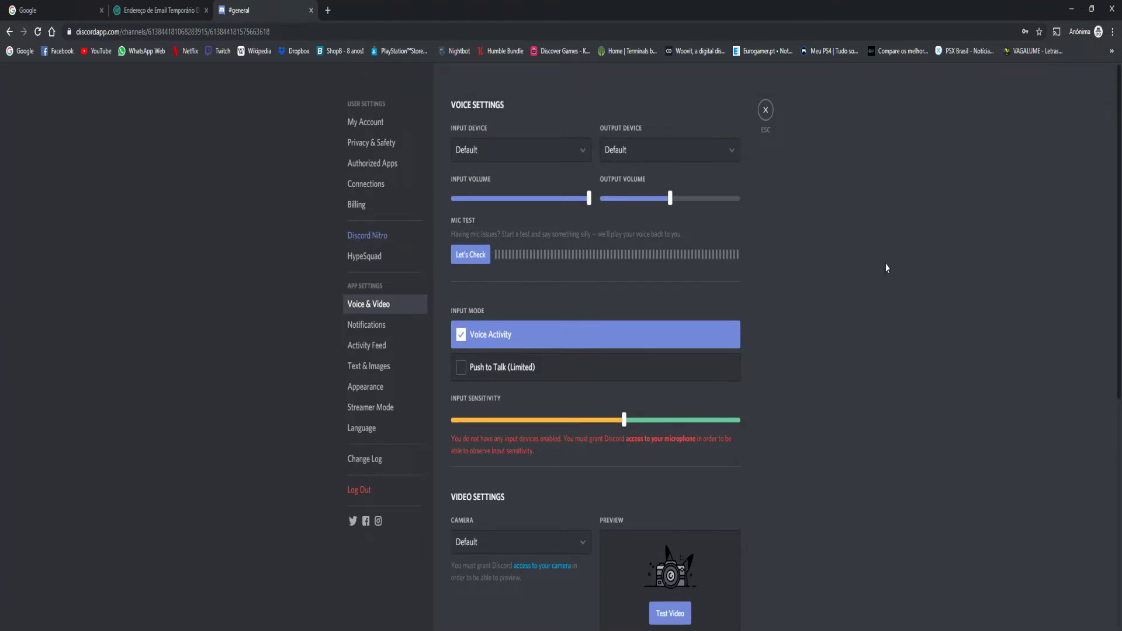
# Step: Examine the input and output device choices in the Voice & Video settings, keeping both on Default
pyautogui.click(581, 153)
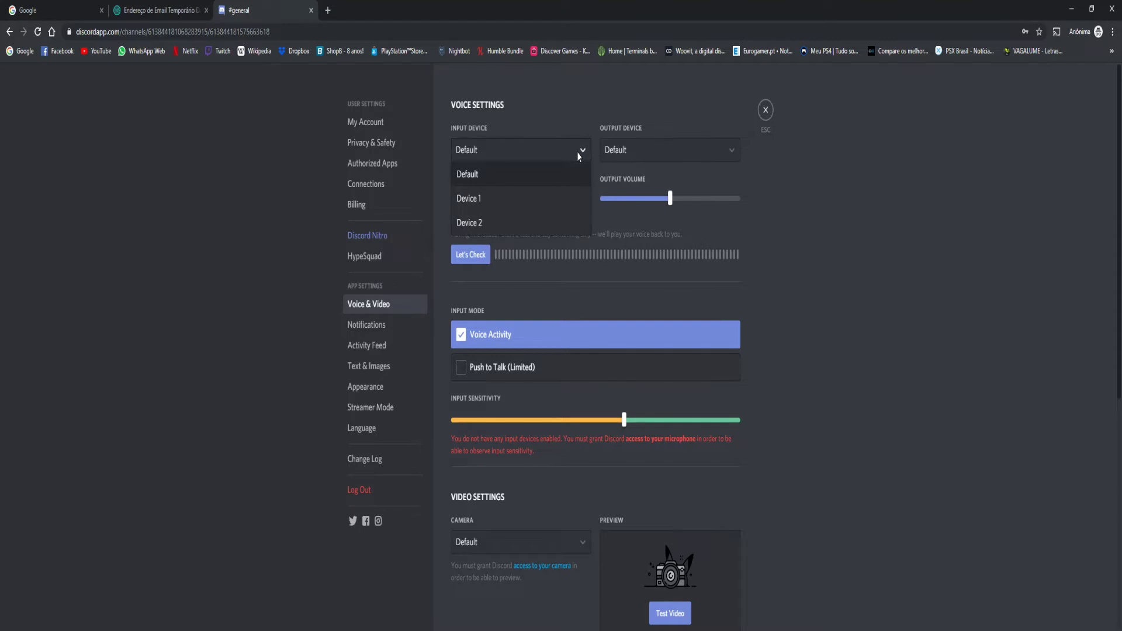
pyautogui.scroll(-3, 577, 170)
pyautogui.scroll(3, 576, 185)
pyautogui.click(629, 157)
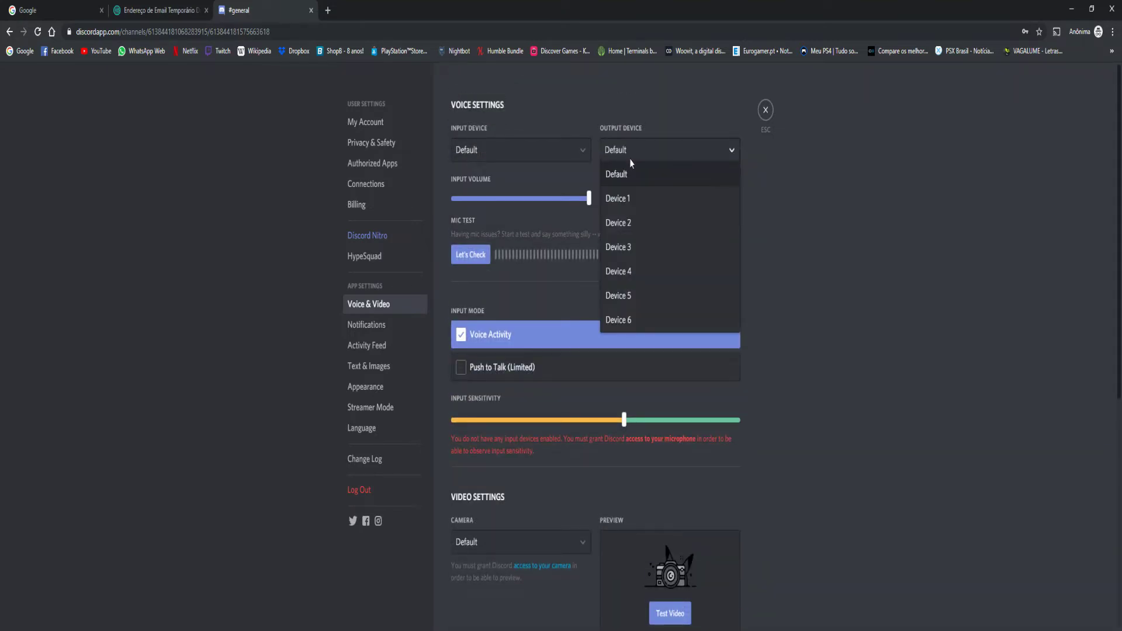
pyautogui.click(631, 163)
pyautogui.click(574, 157)
pyautogui.click(574, 157)
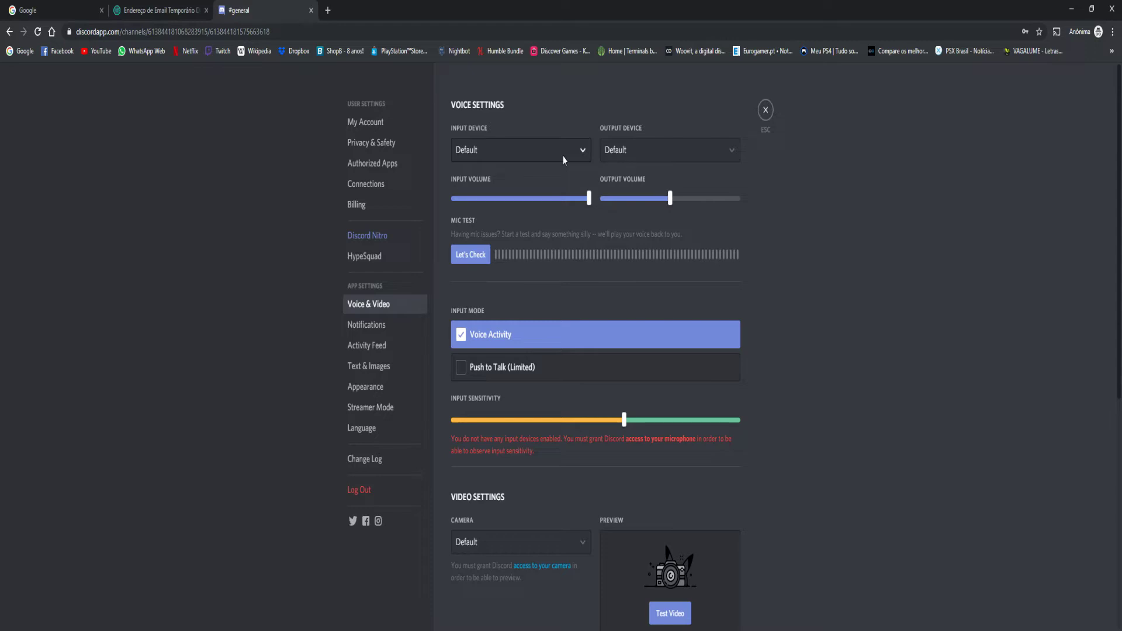
pyautogui.click(649, 157)
pyautogui.click(651, 157)
# Step: Try the Push to Talk (Limited) input mode, dismiss its notice and switch back to Voice Activity
pyautogui.click(604, 375)
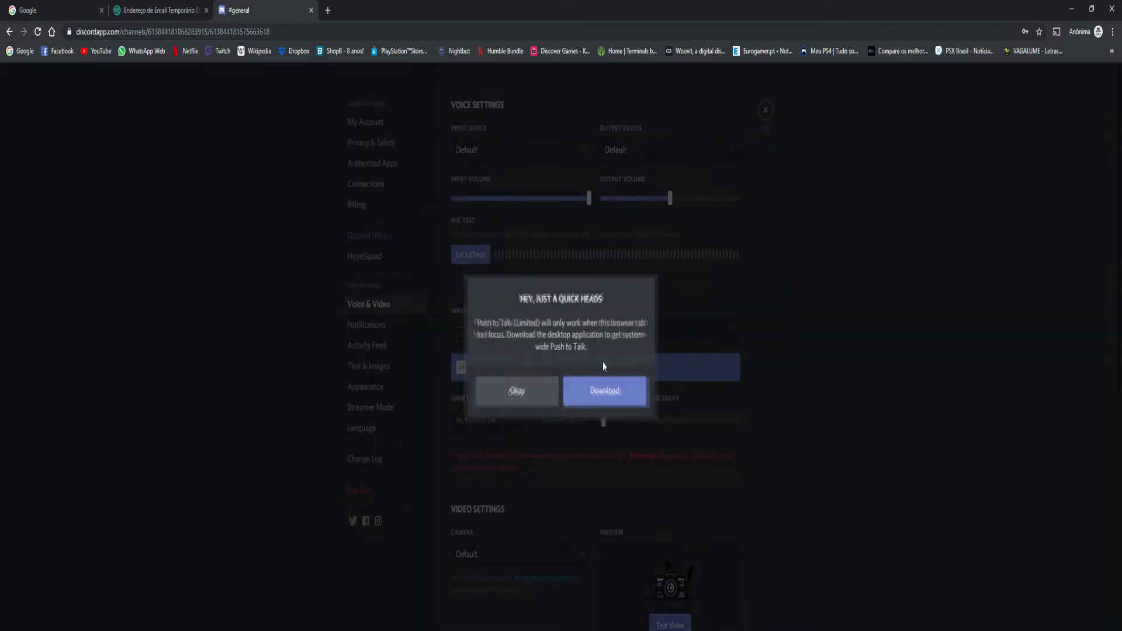
pyautogui.click(530, 396)
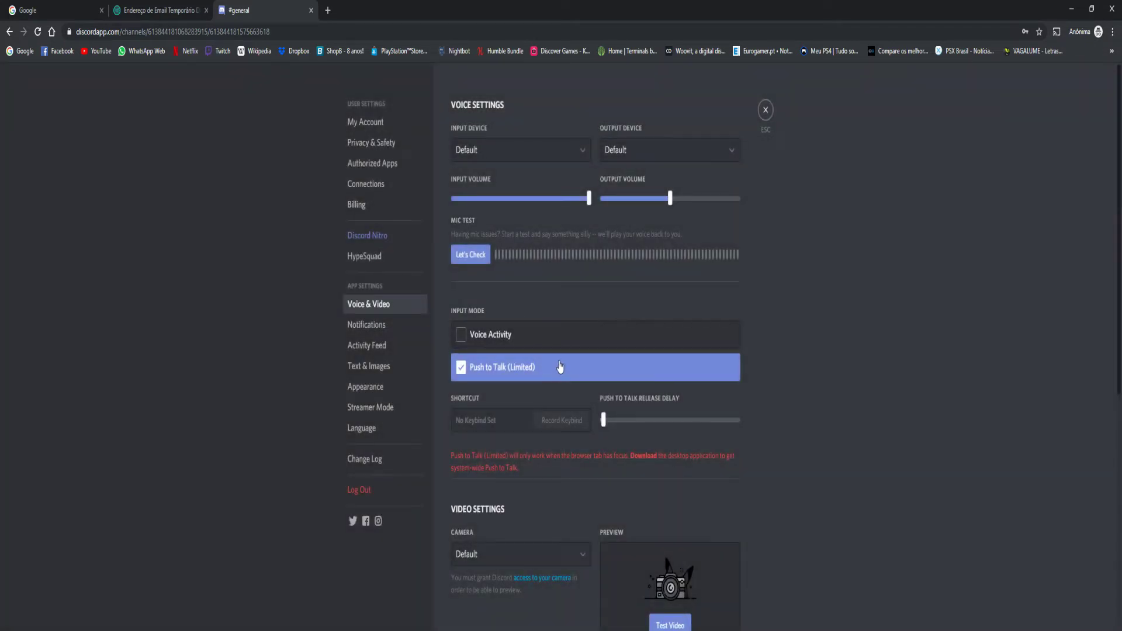
pyautogui.click(584, 345)
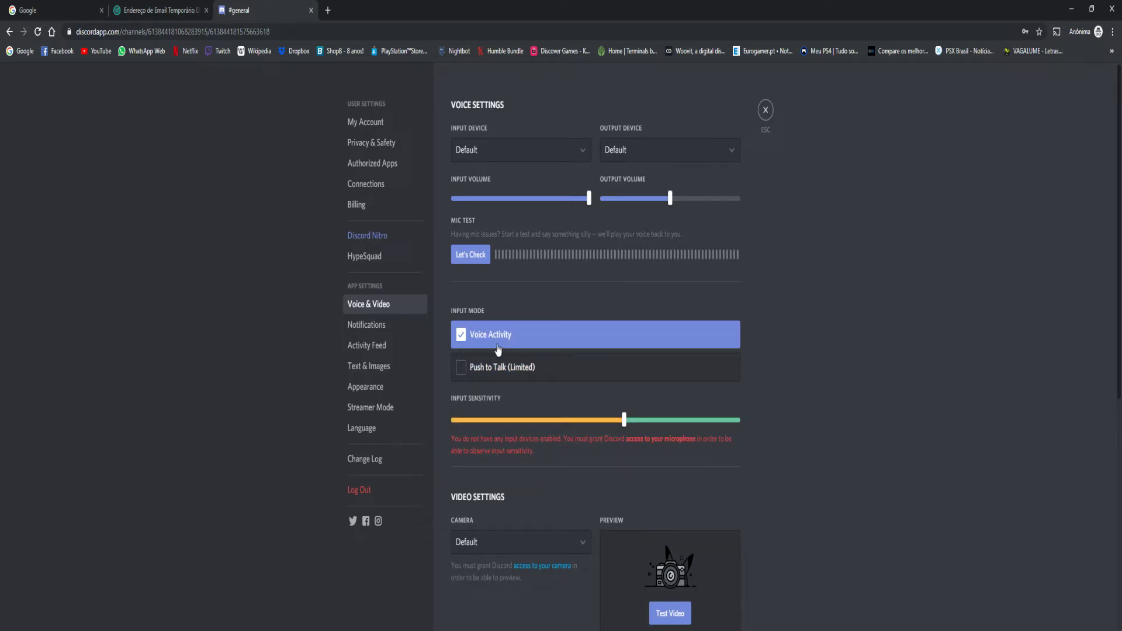
pyautogui.scroll(-3, 643, 328)
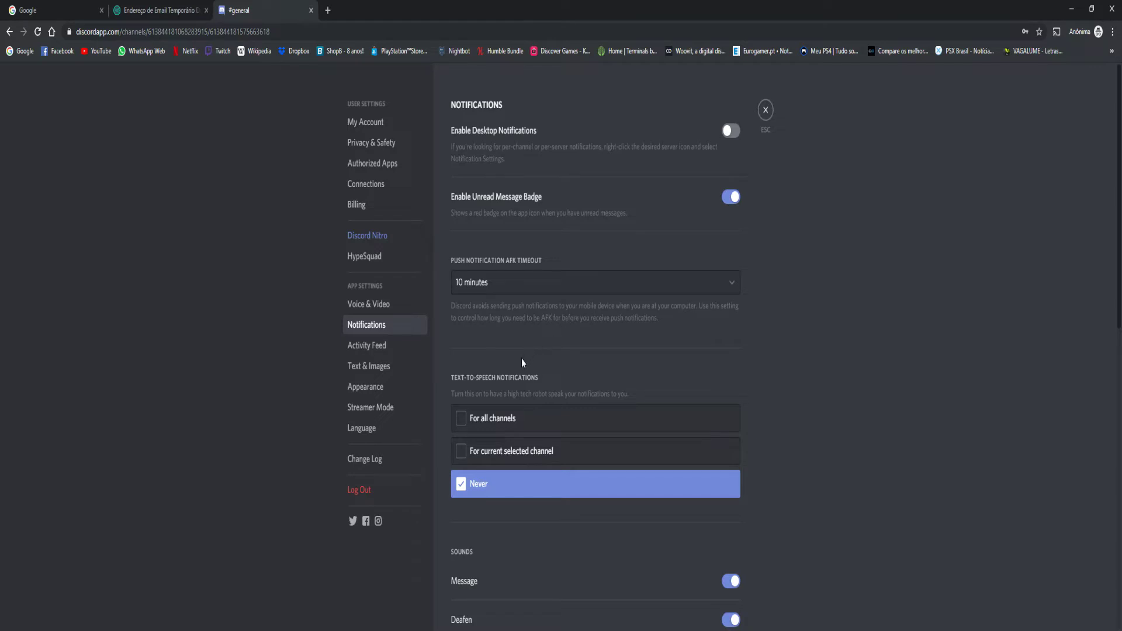
# Step: Review the Notifications settings, including the text-to-speech options and the individual sound toggles
pyautogui.scroll(-2, 522, 362)
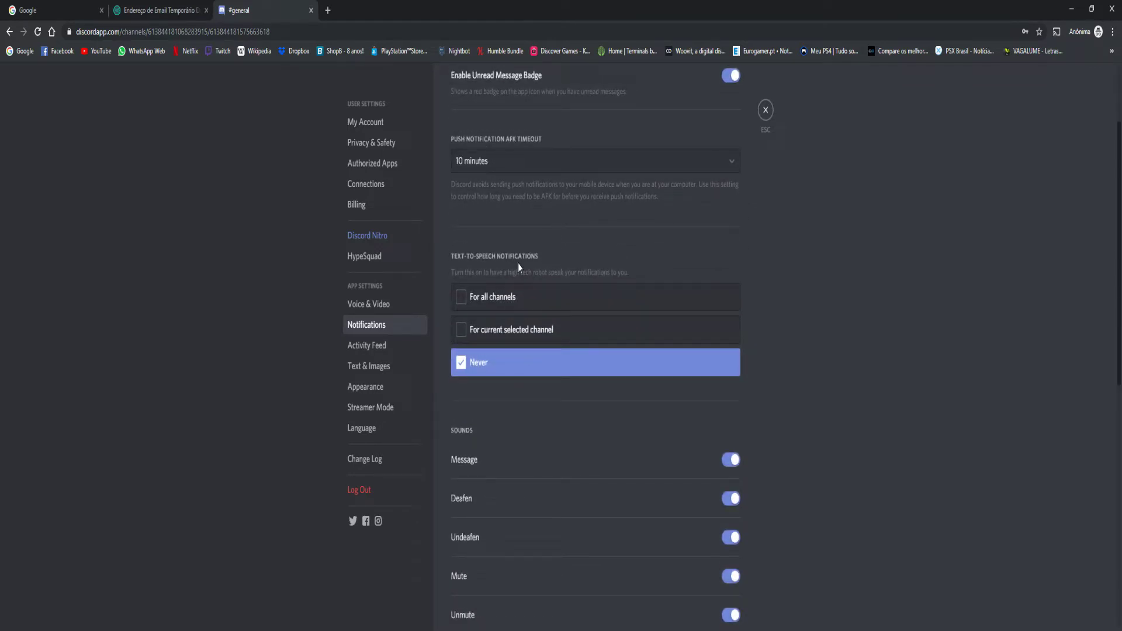
pyautogui.scroll(-5, 521, 281)
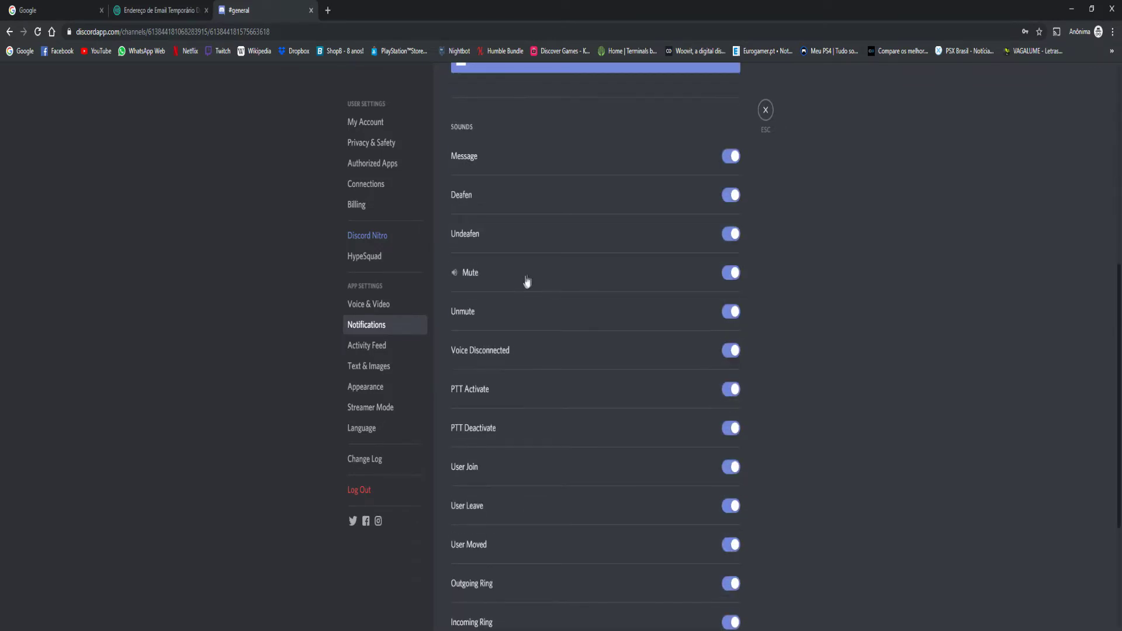
pyautogui.scroll(-3, 753, 270)
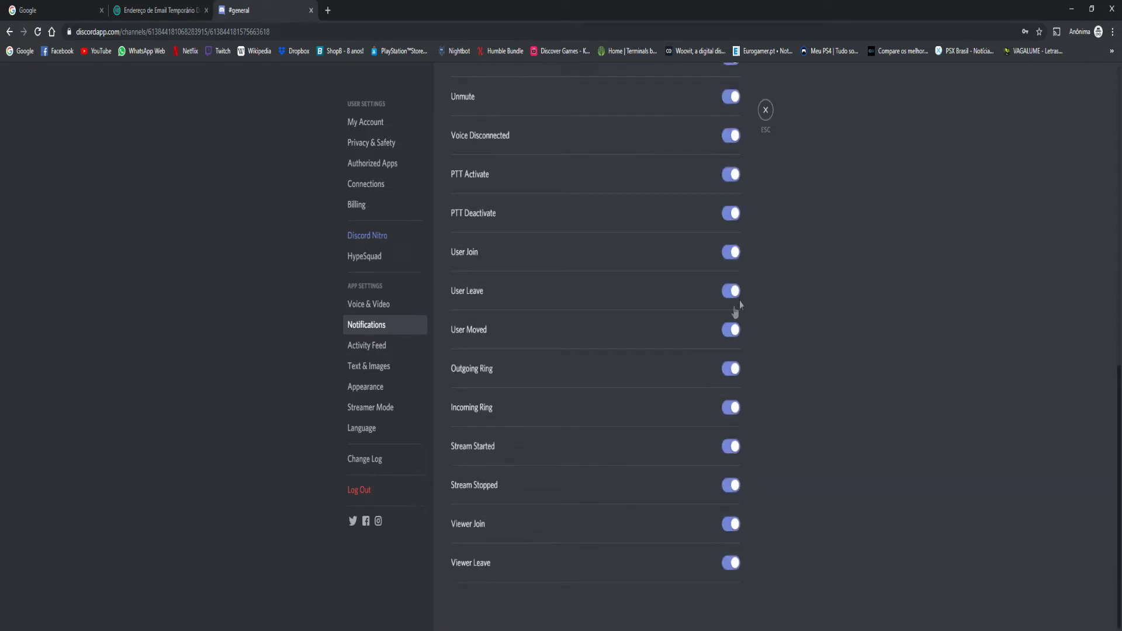
pyautogui.scroll(5, 721, 349)
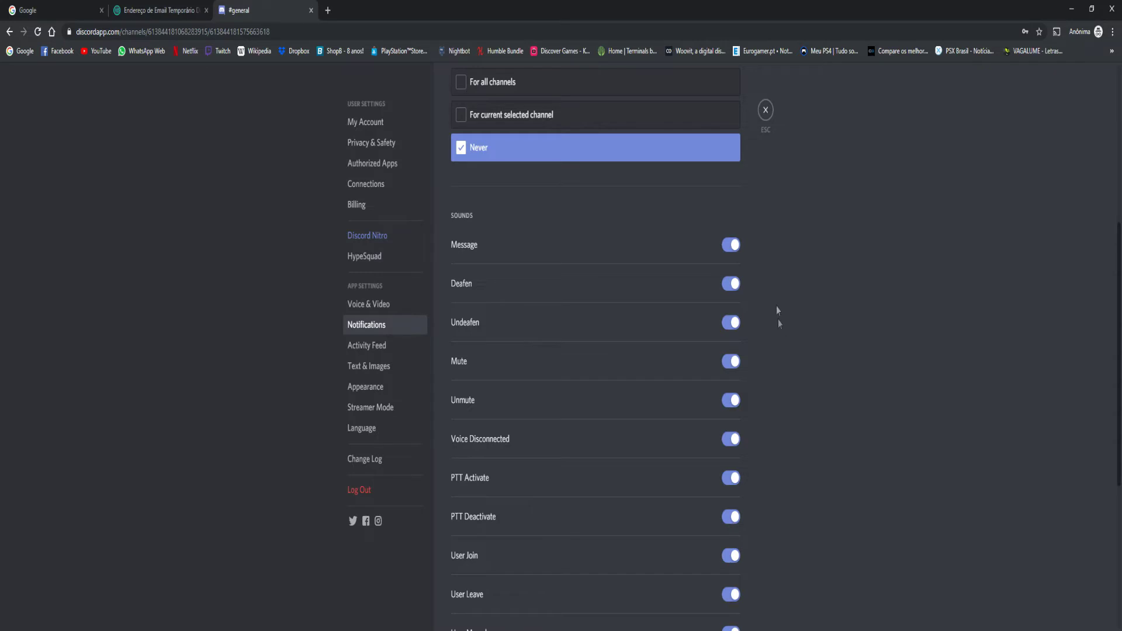
pyautogui.scroll(3, 777, 319)
pyautogui.scroll(3, 774, 293)
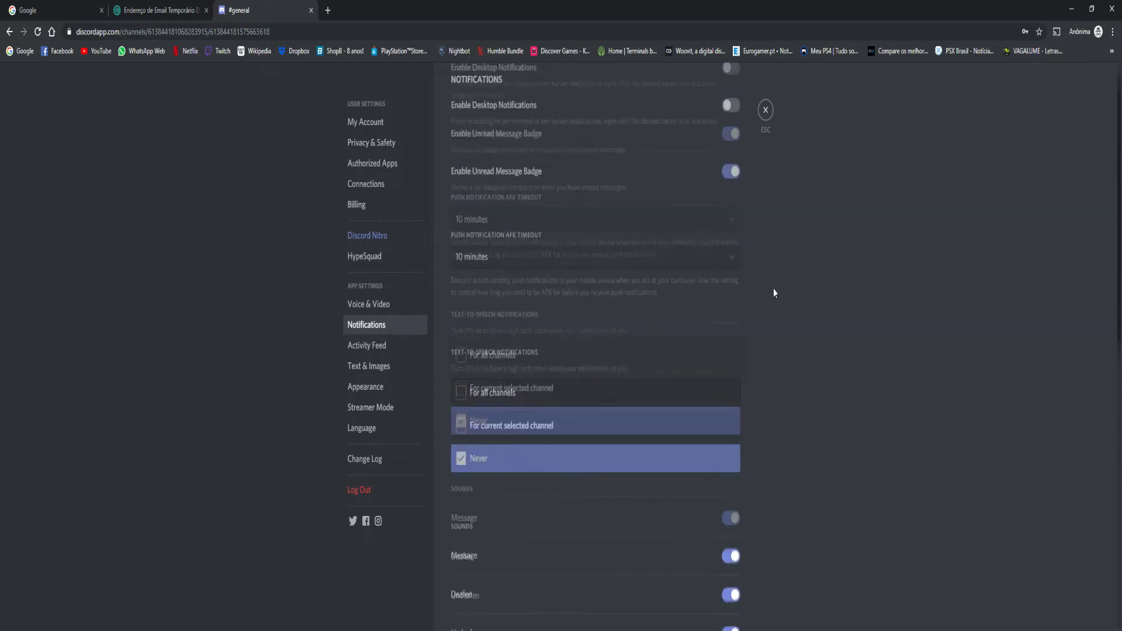
# Step: Look through the Activity Feed settings and the Text & Images display, link preview and emoji options
pyautogui.press('Down')
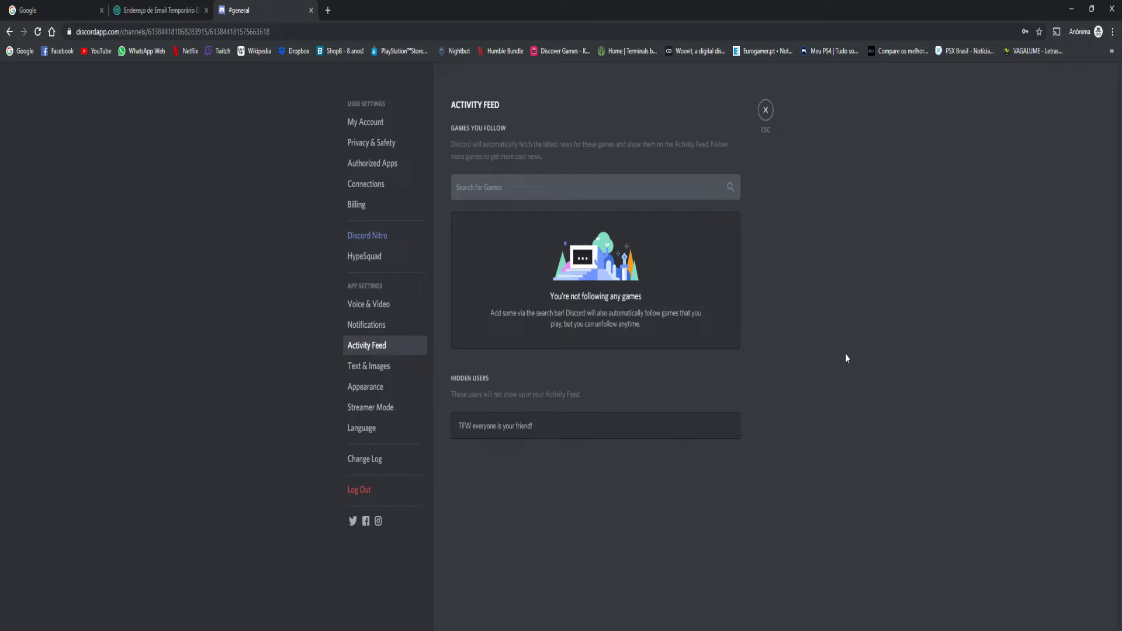
pyautogui.press('Down')
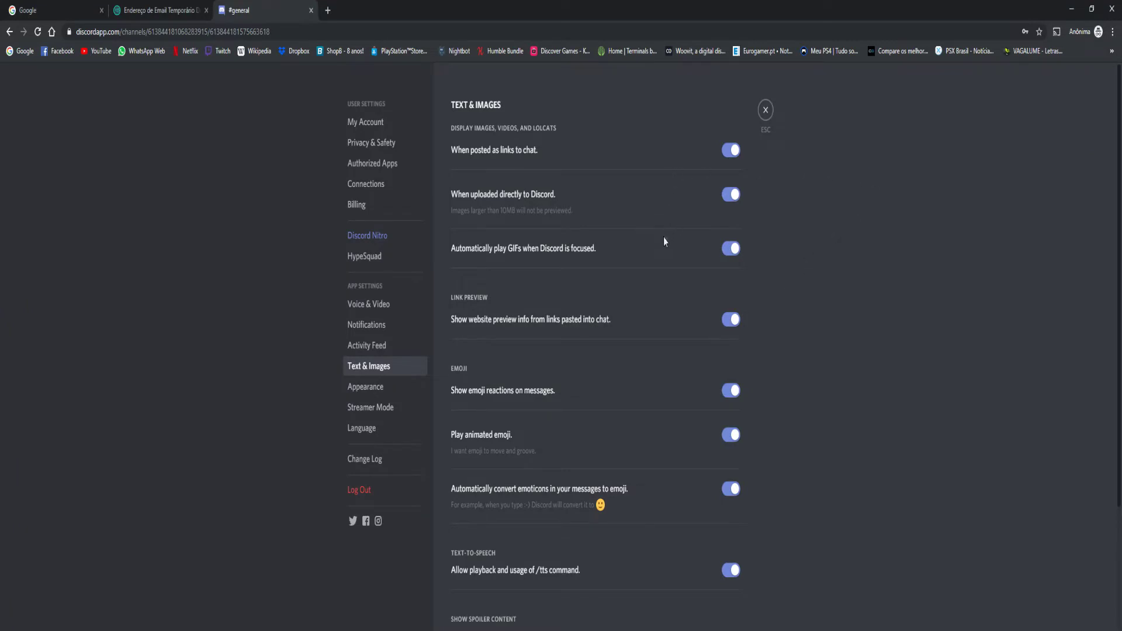
pyautogui.scroll(-3, 664, 241)
pyautogui.scroll(3, 668, 242)
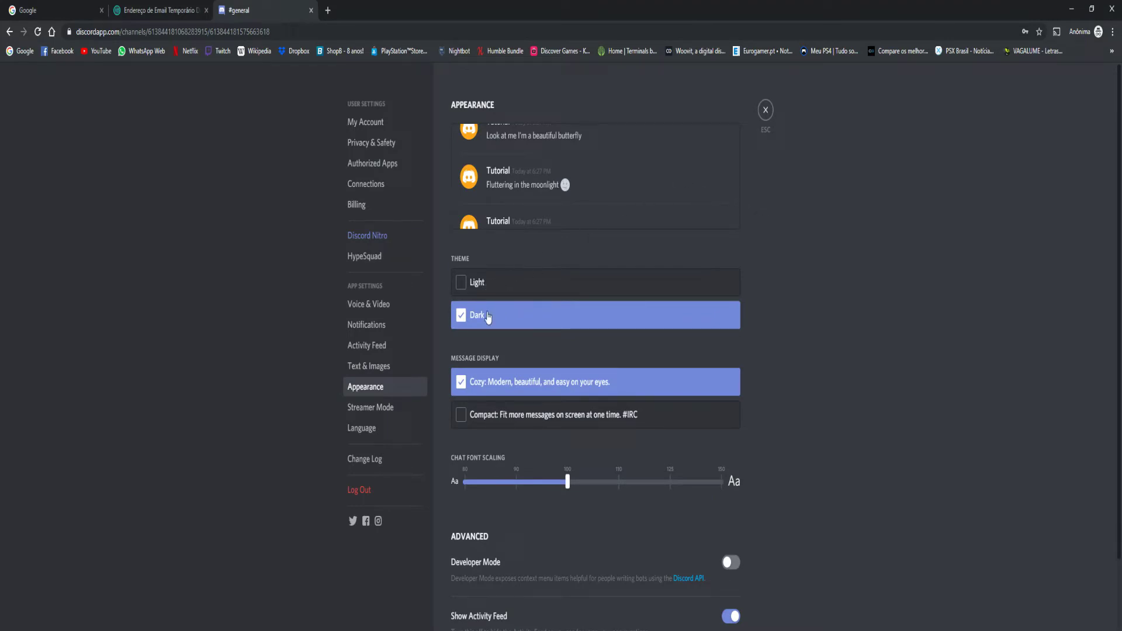
# Step: Preview the Light theme and the Compact message display in Appearance, returning to Dark and Cozy
pyautogui.click(461, 294)
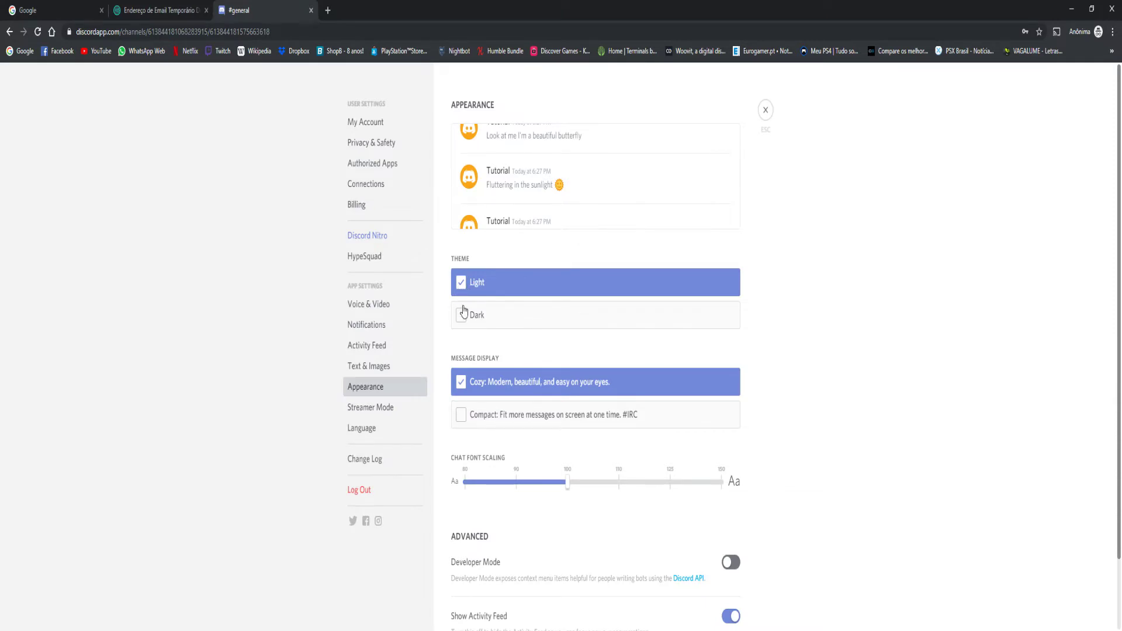
pyautogui.click(462, 315)
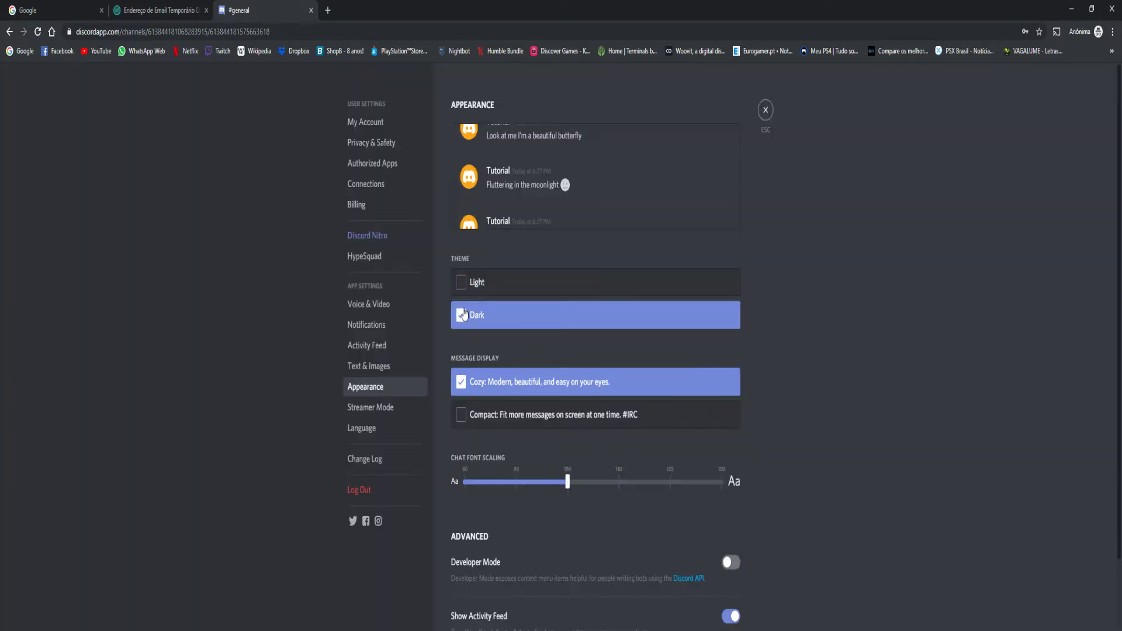
pyautogui.click(466, 414)
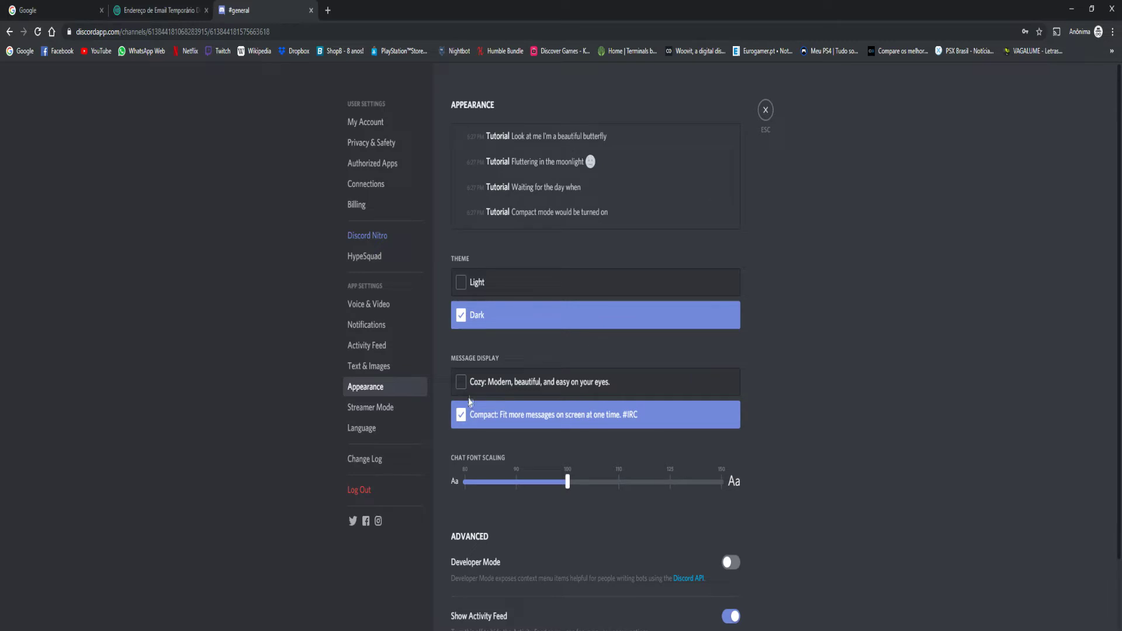
pyautogui.click(472, 386)
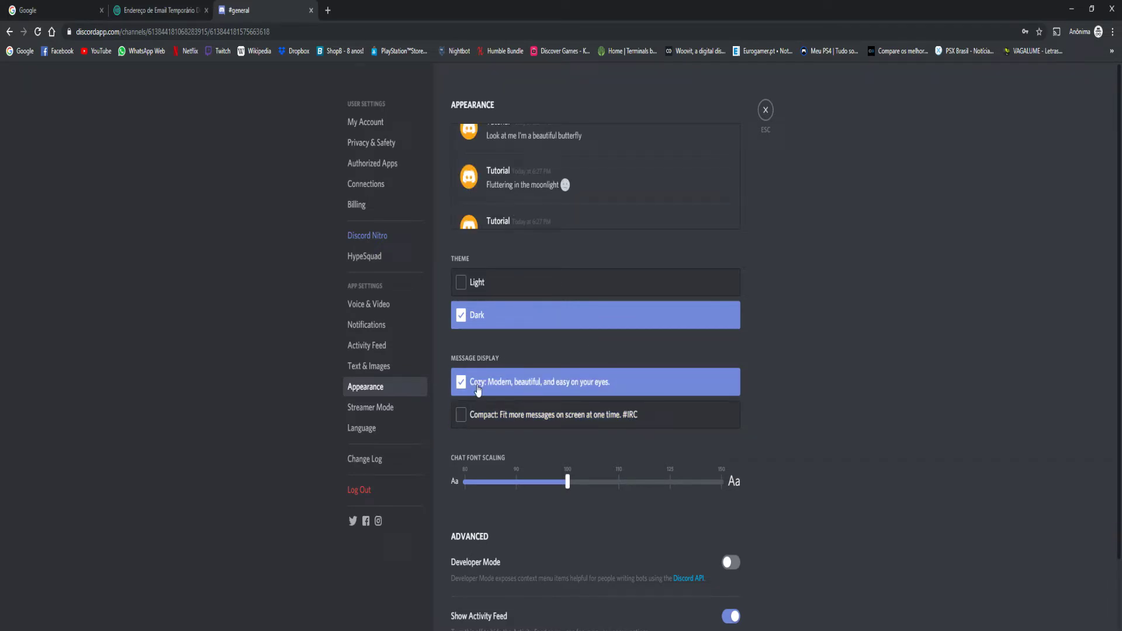
pyautogui.click(474, 417)
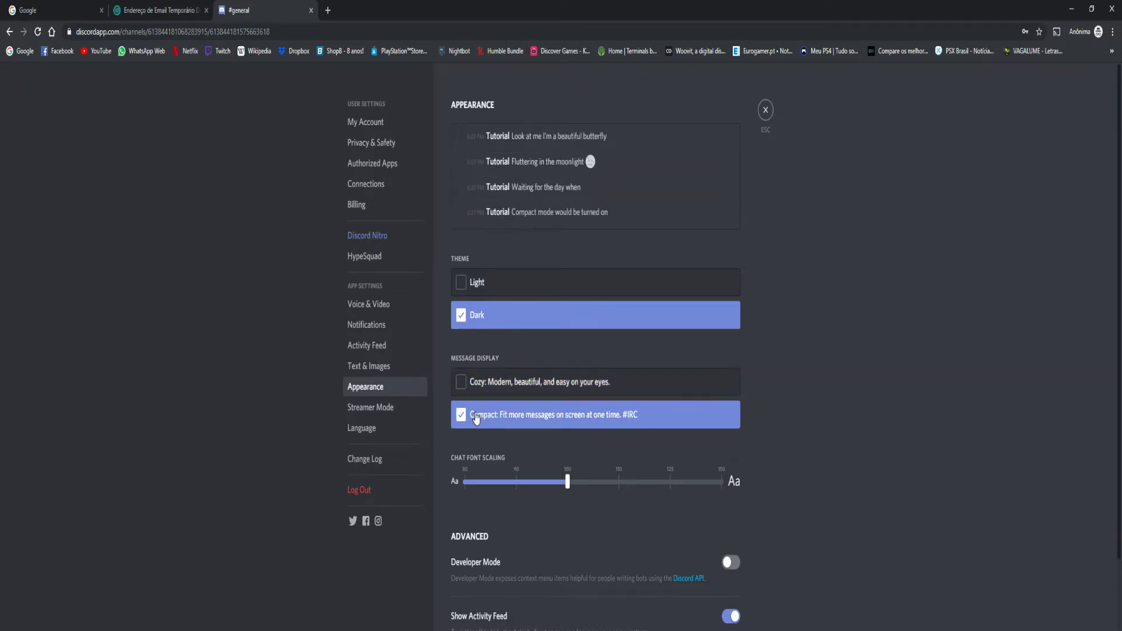
pyautogui.click(485, 396)
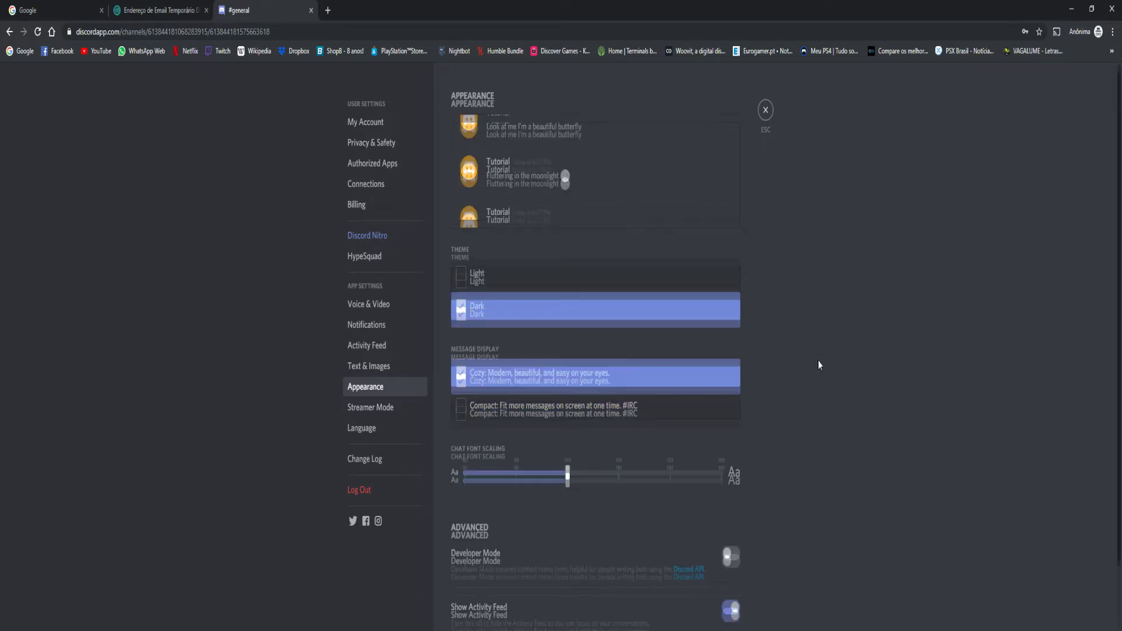
pyautogui.scroll(-2, 817, 366)
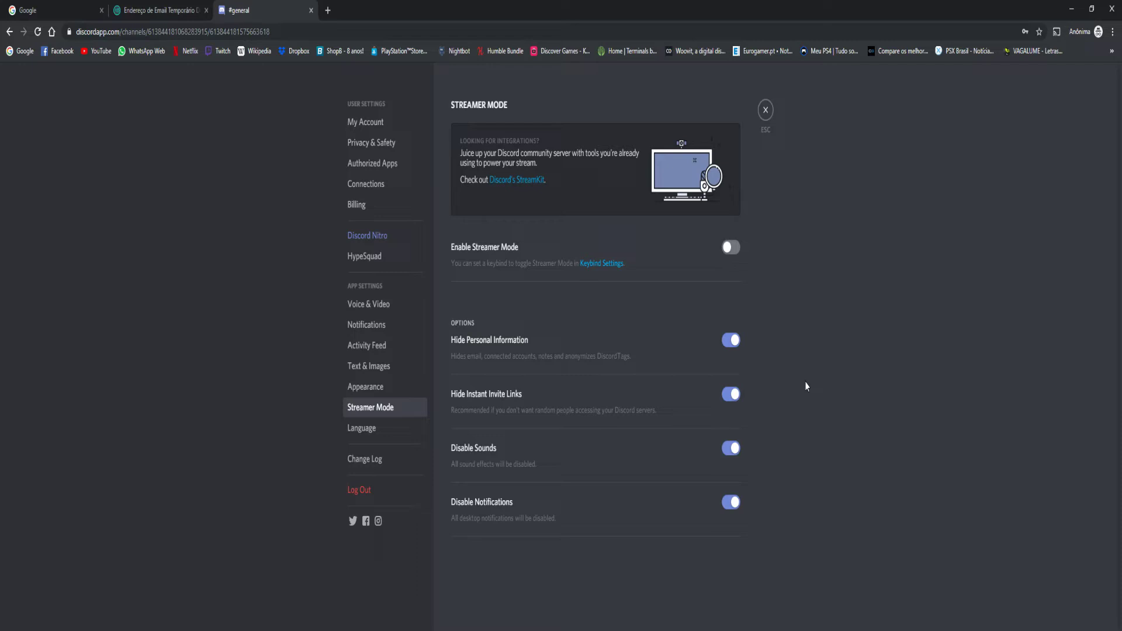
# Step: Change the interface language to Brazilian Portuguese in the Language settings
pyautogui.press('Down')
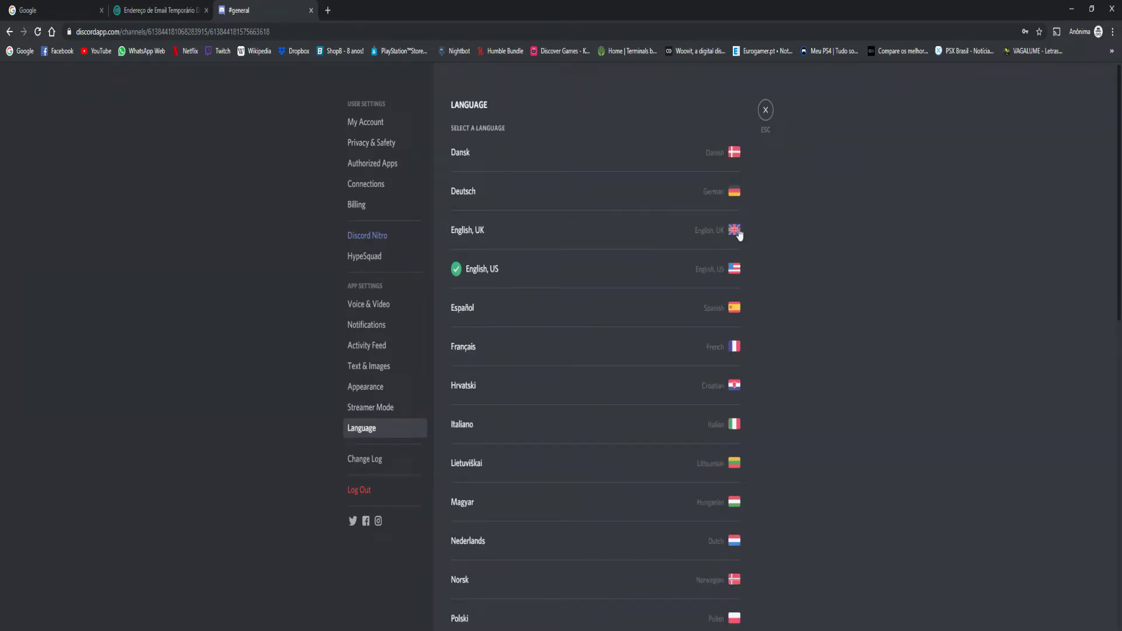
pyautogui.scroll(-4, 697, 170)
pyautogui.scroll(-3, 695, 174)
pyautogui.click(675, 235)
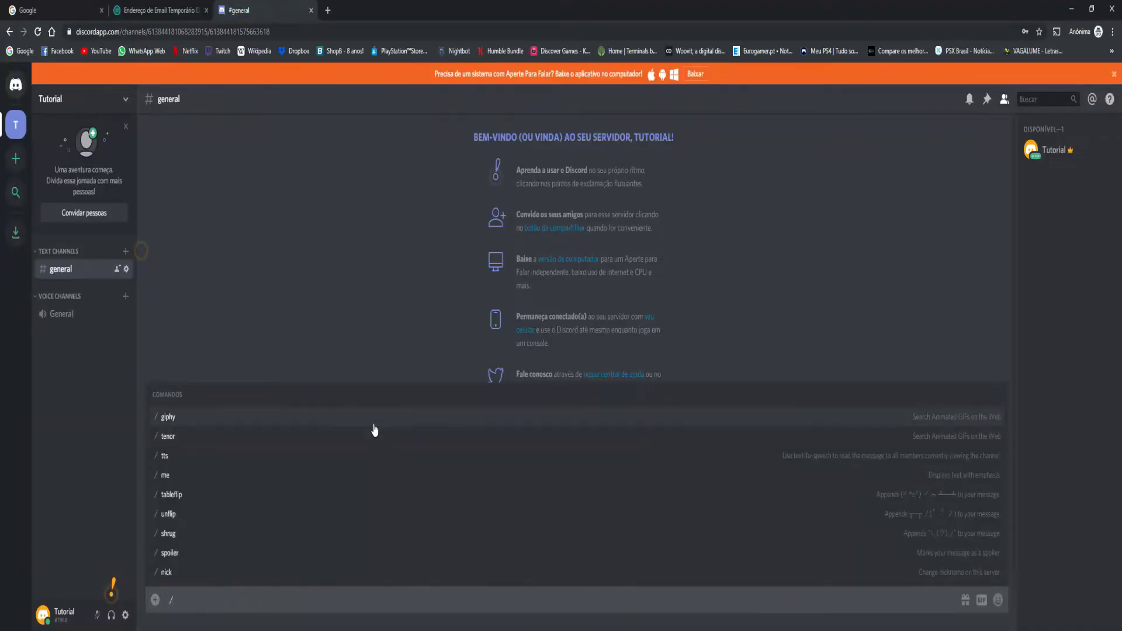
# Step: Check the slash command list in the general channel's message box and clear the draft
pyautogui.press('BackSpace')
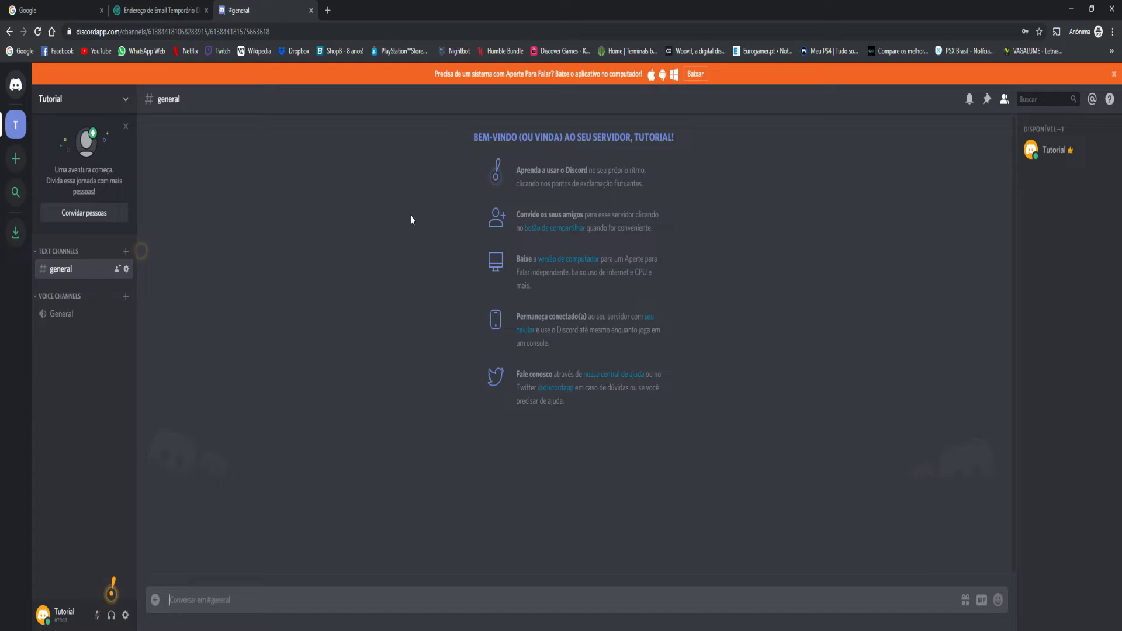
pyautogui.write('/')
pyautogui.press('BackSpace')
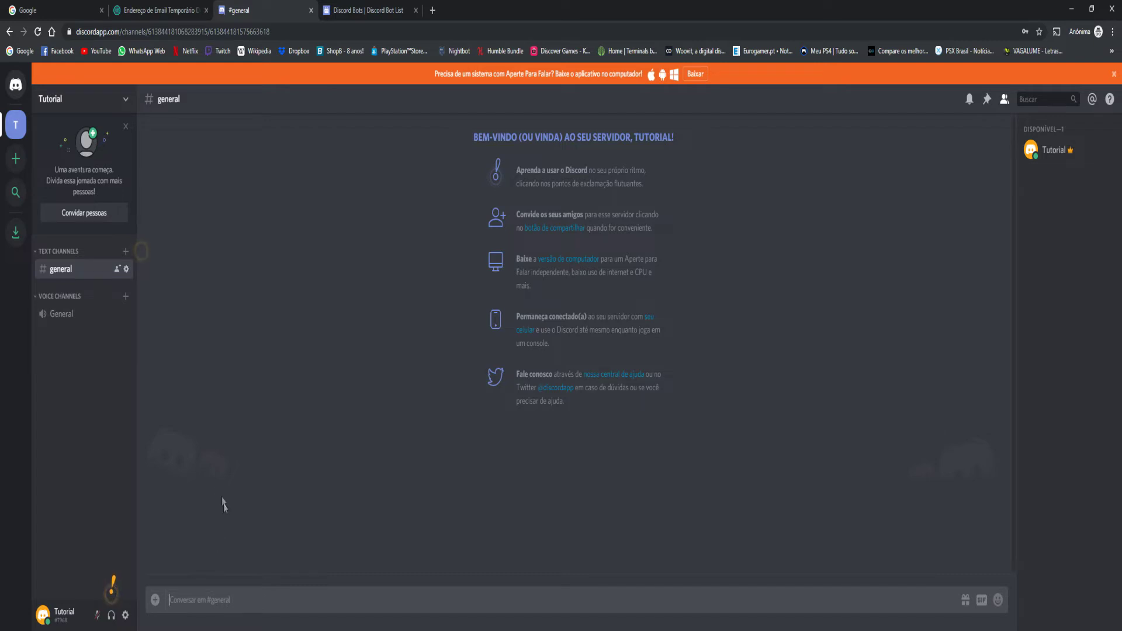
# Step: Create a text channel named games under Text Channels and open it
pyautogui.click(125, 251)
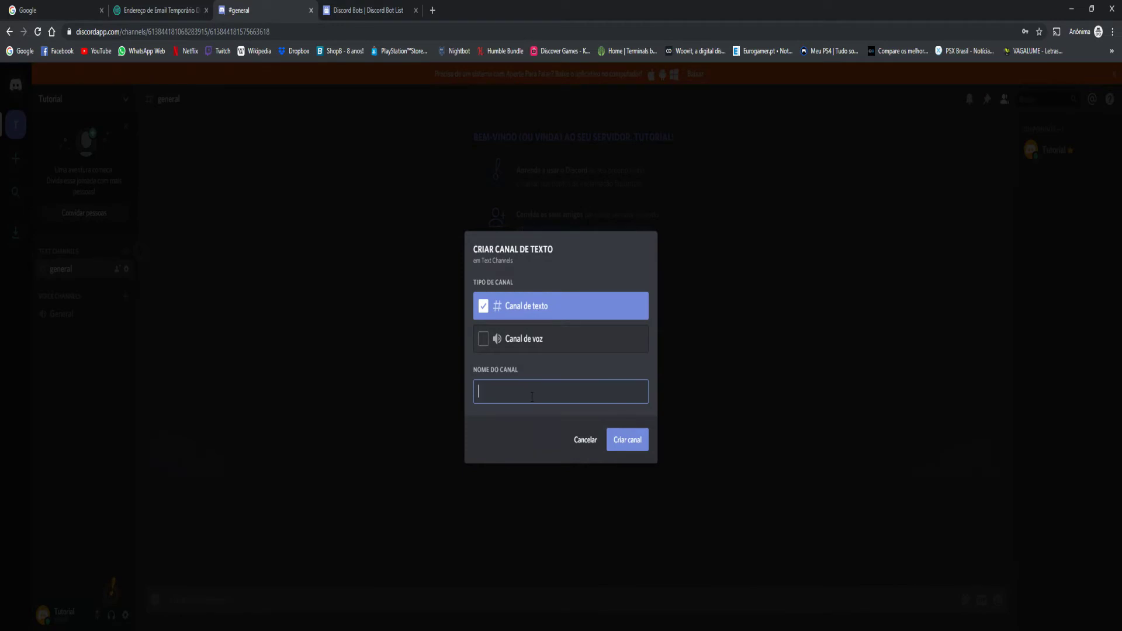
pyautogui.write('games')
pyautogui.press('Return')
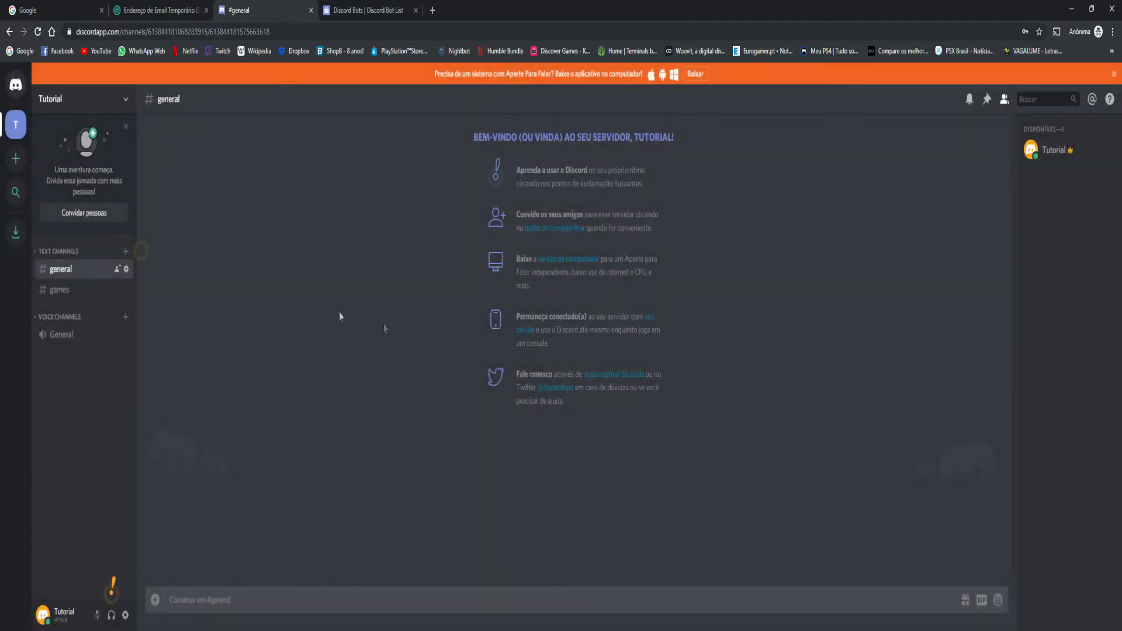
pyautogui.click(94, 293)
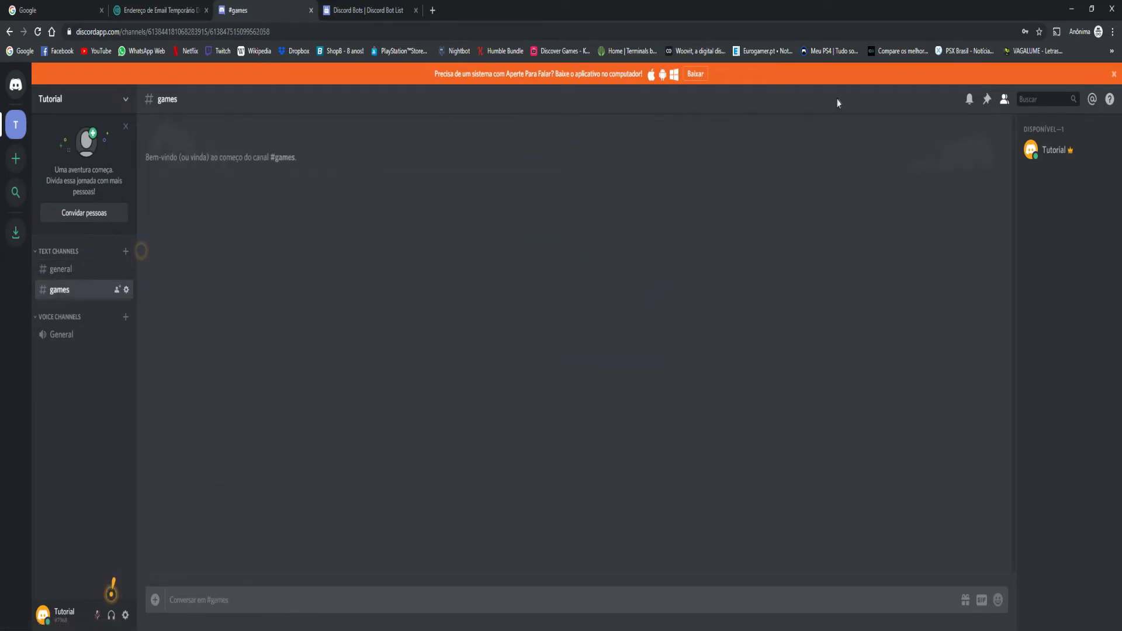
# Step: Edit the games channel, set its topic to "Falar de Games" and save the changes
pyautogui.rightClick(64, 290)
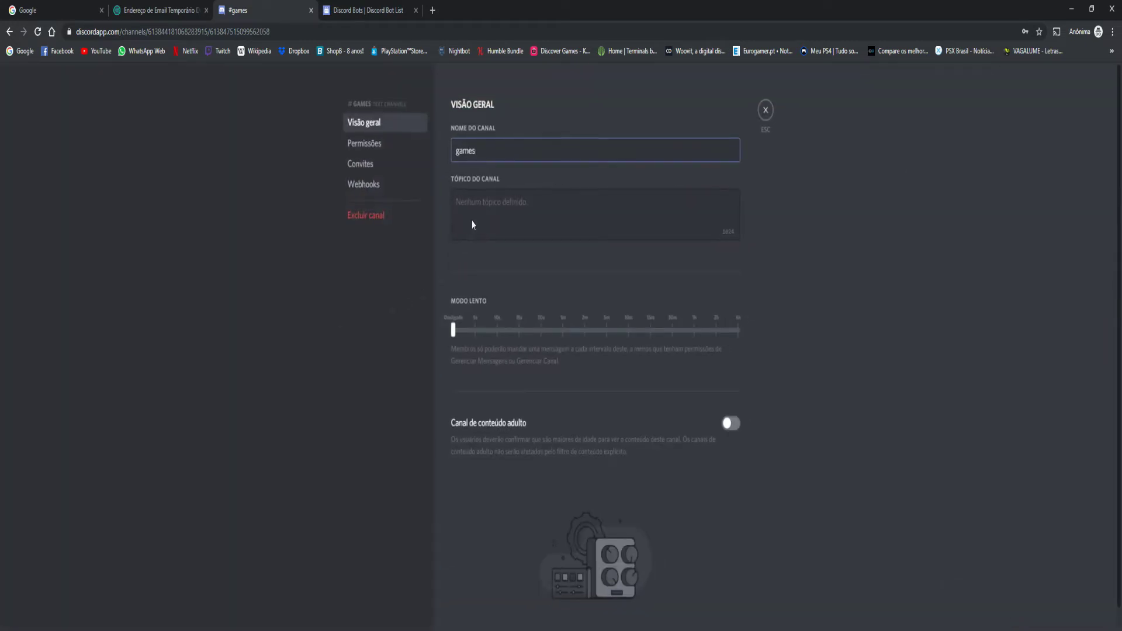
pyautogui.click(470, 201)
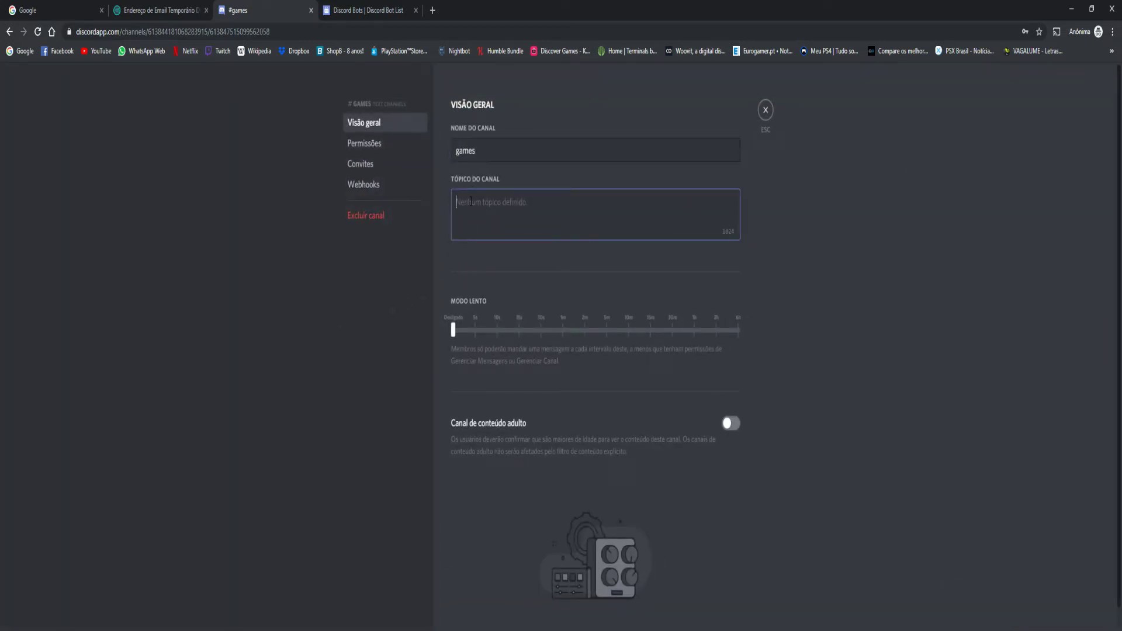
pyautogui.write('F')
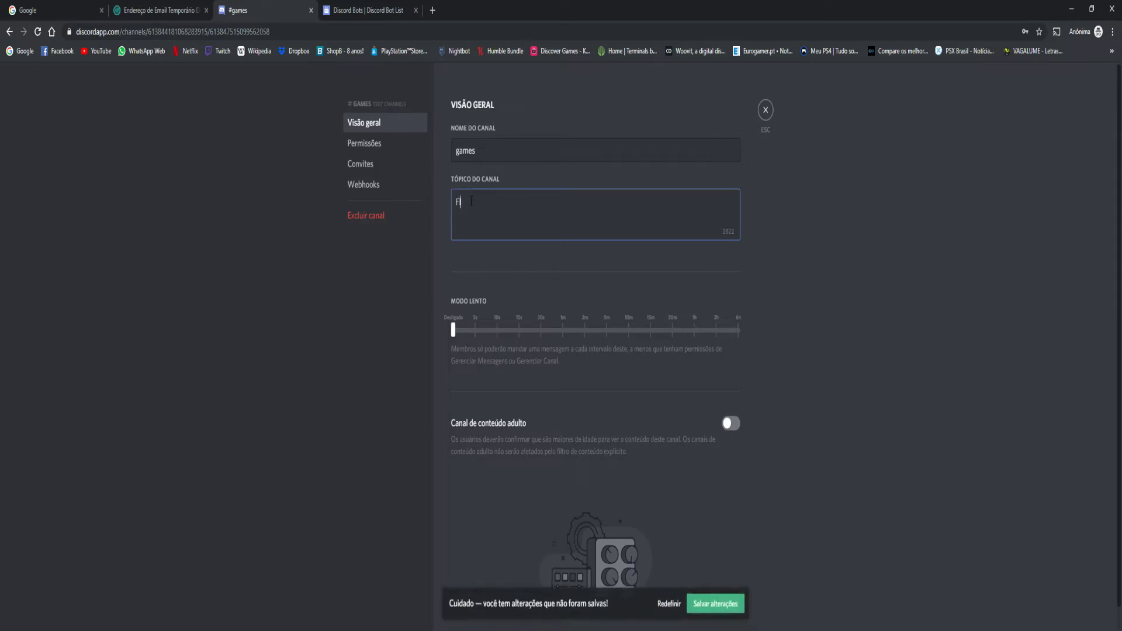
pyautogui.write('alar de Games')
pyautogui.click(732, 611)
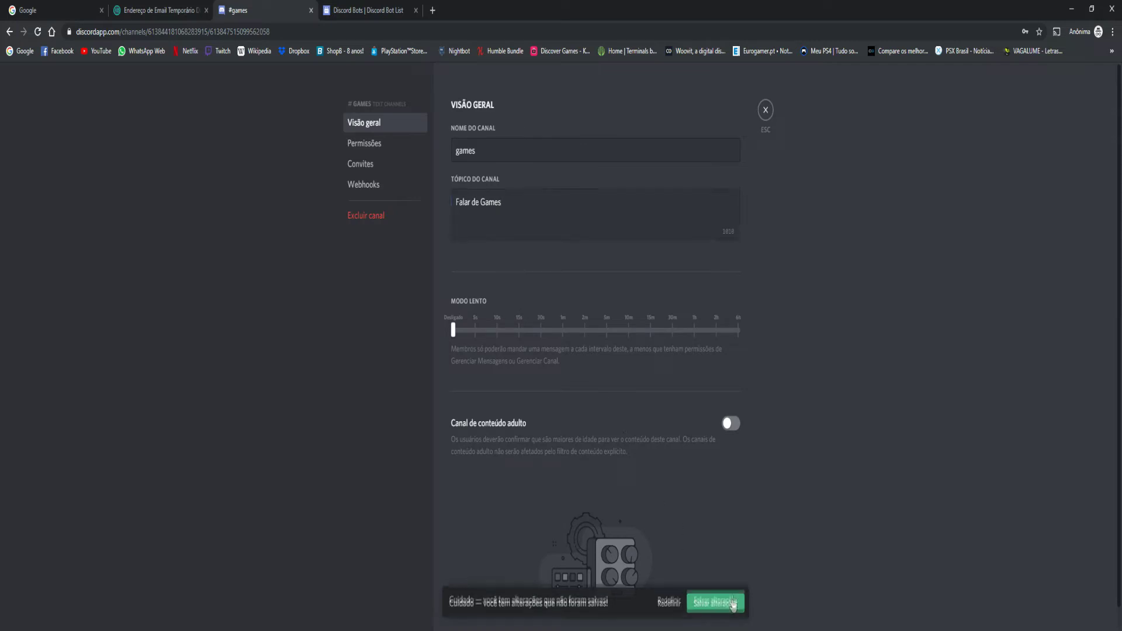
pyautogui.click(395, 149)
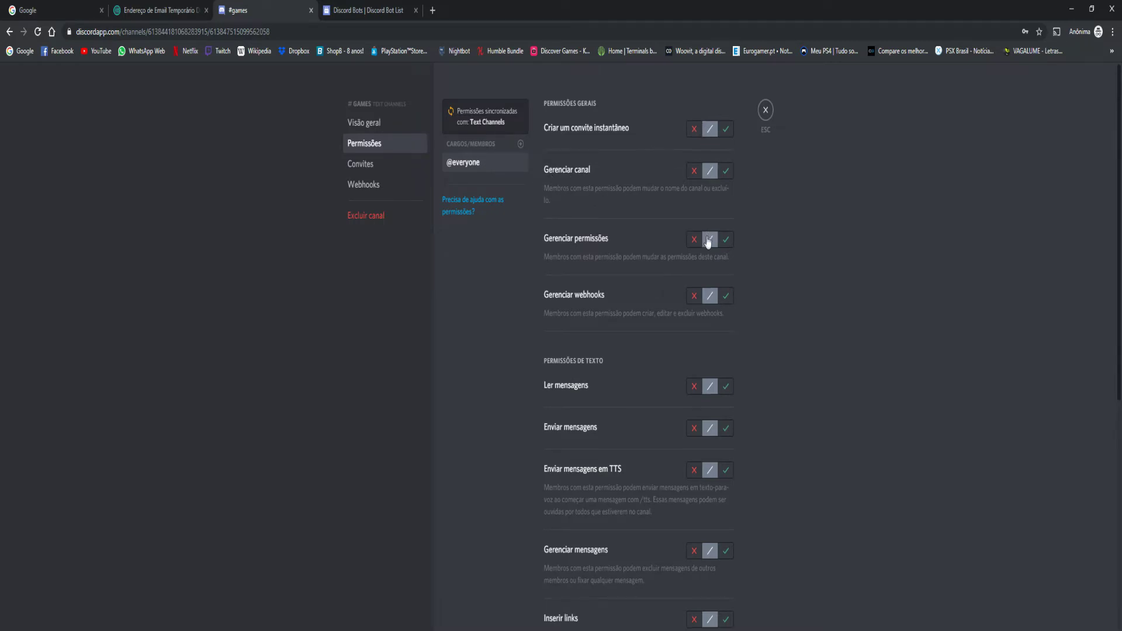
pyautogui.scroll(-6, 708, 242)
pyautogui.scroll(6, 708, 242)
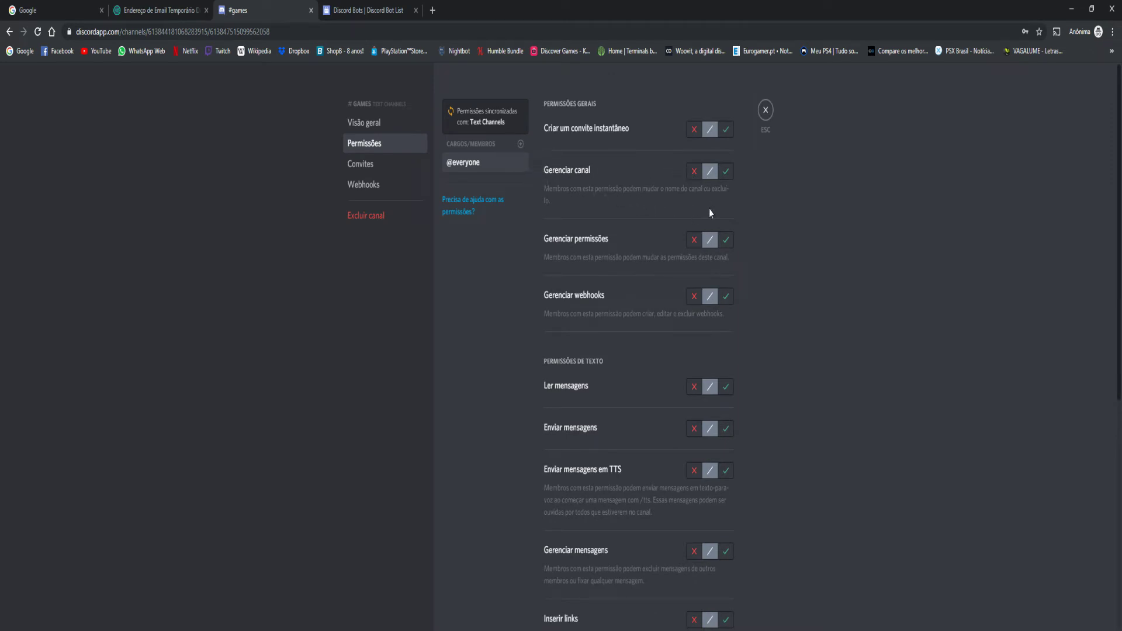
pyautogui.click(725, 388)
pyautogui.click(725, 429)
pyautogui.scroll(-4, 723, 446)
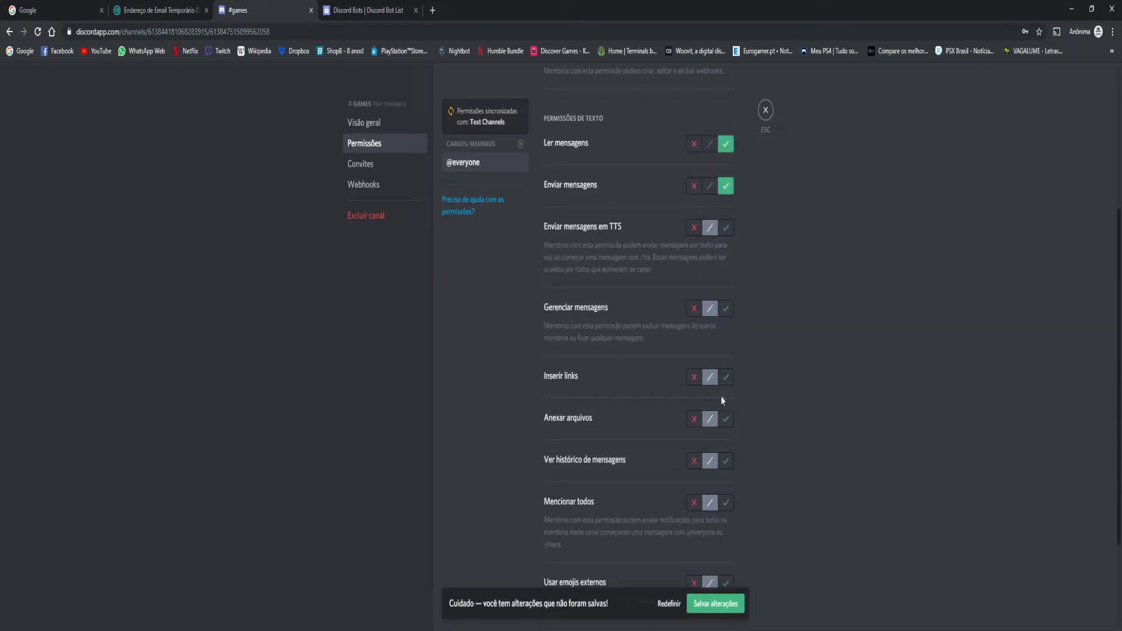
pyautogui.click(726, 377)
pyautogui.click(726, 419)
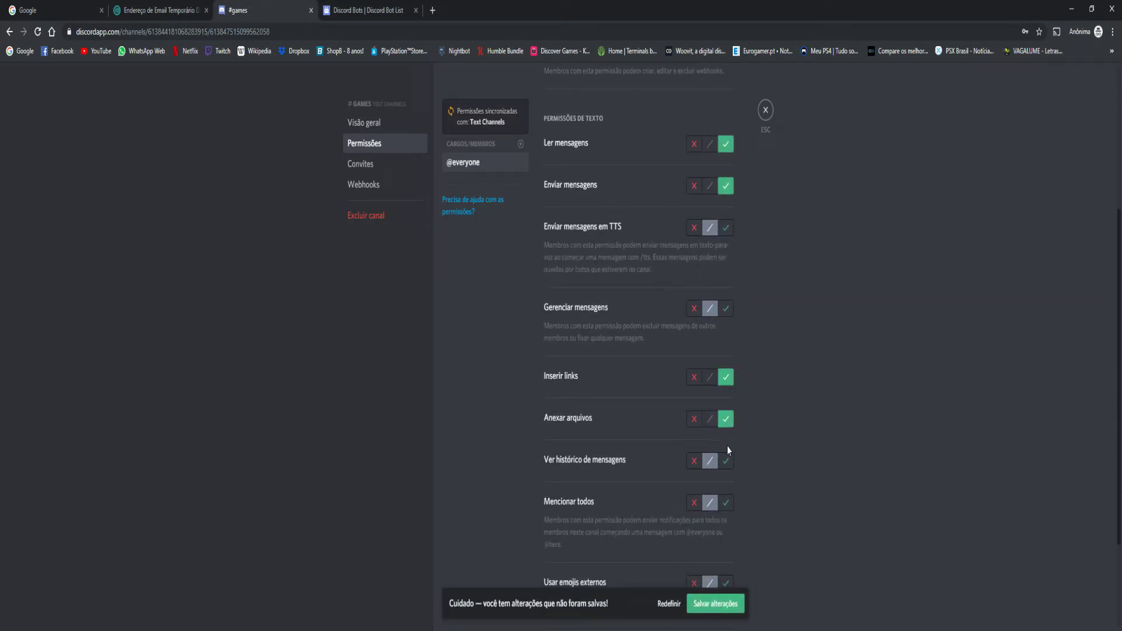
pyautogui.scroll(-2, 728, 461)
pyautogui.click(727, 362)
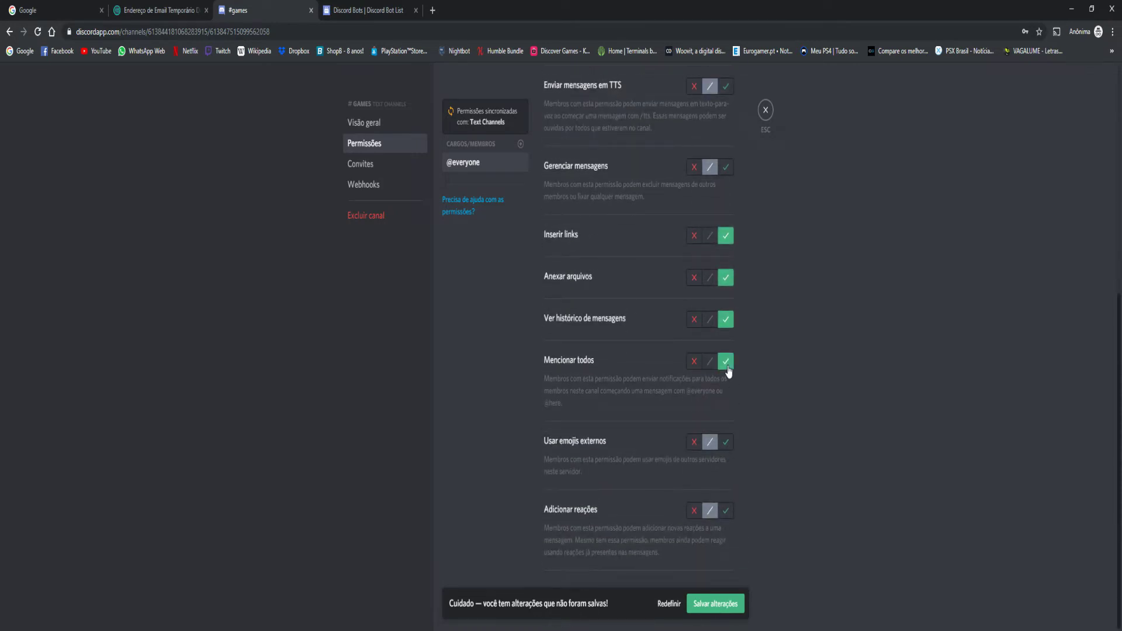
pyautogui.click(712, 604)
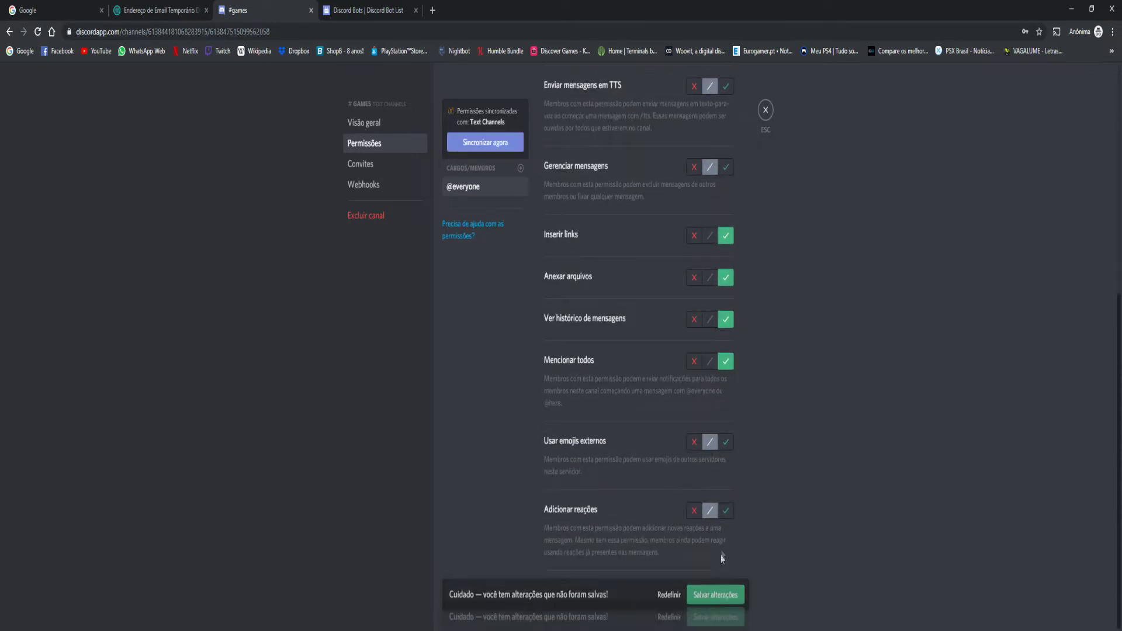
pyautogui.scroll(2, 727, 431)
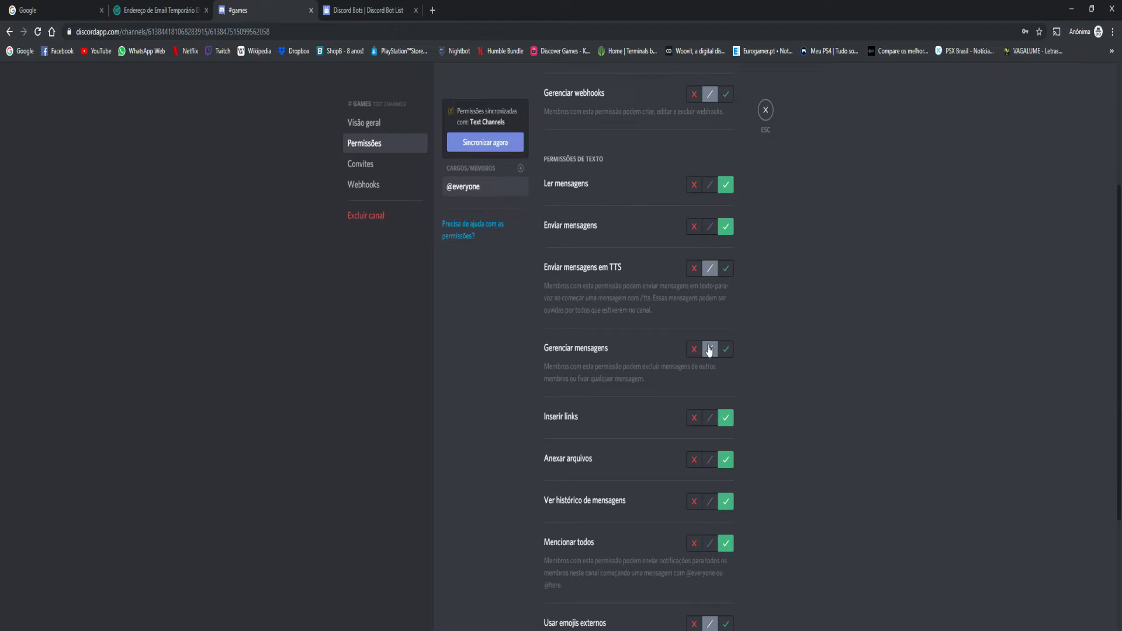
pyautogui.scroll(4, 709, 351)
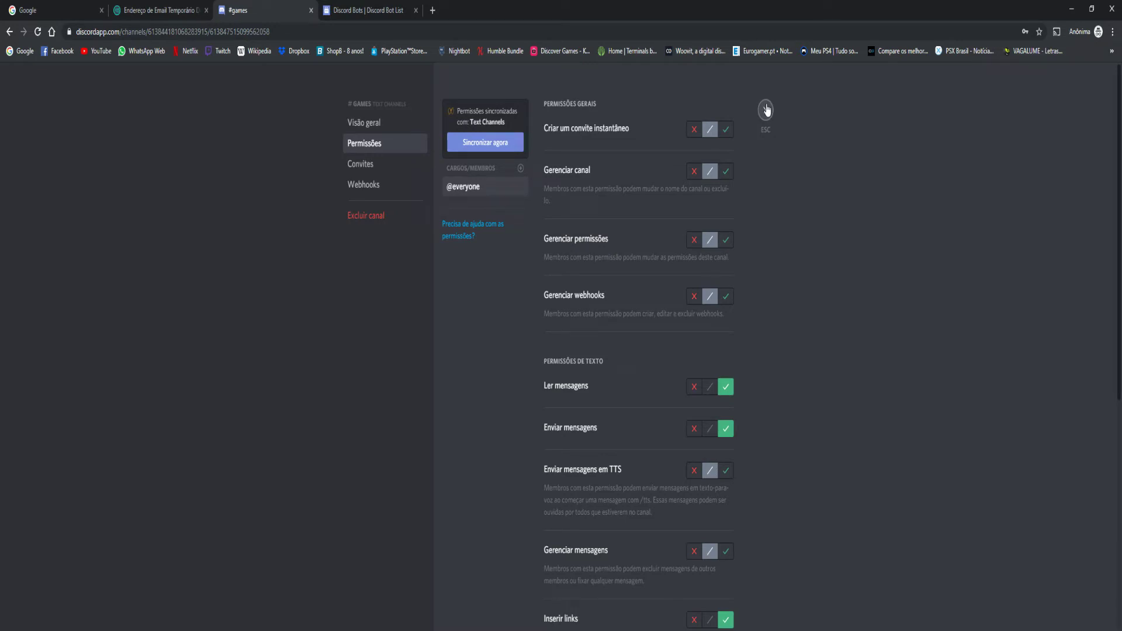
# Step: Review the games channel's invites and webhooks settings and return to the channel
pyautogui.click(405, 166)
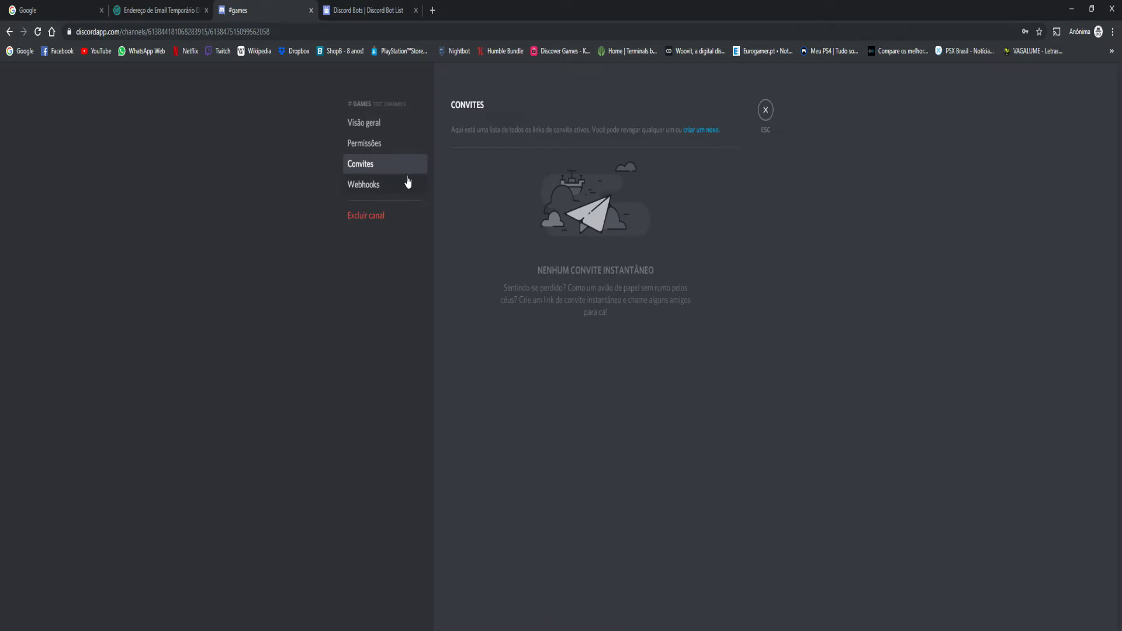
pyautogui.click(408, 181)
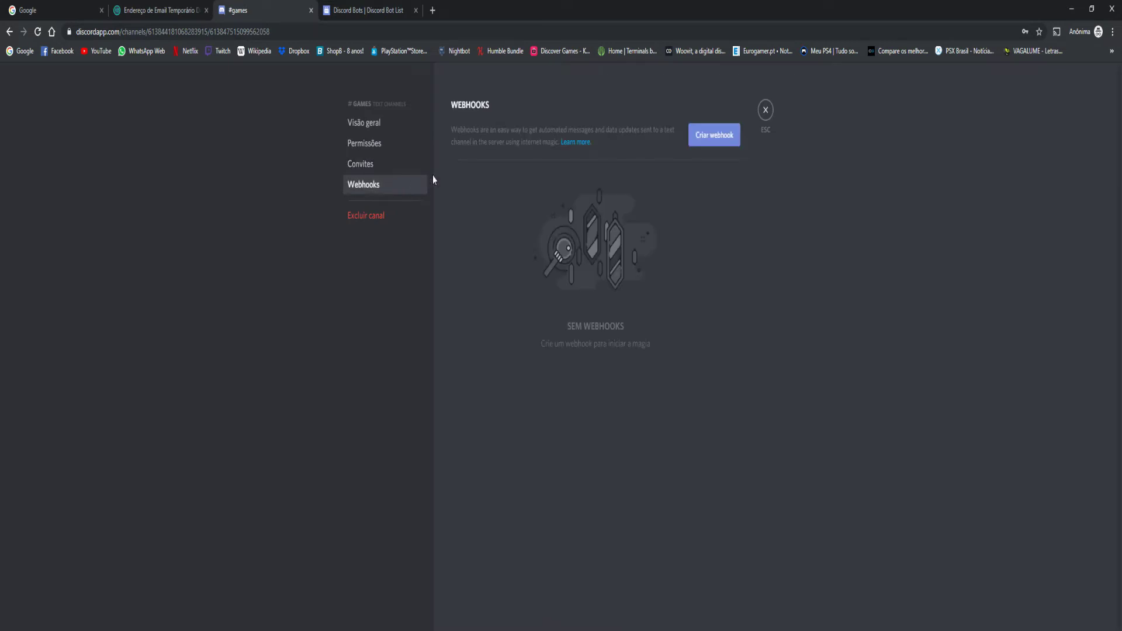
pyautogui.click(766, 111)
pyautogui.write('/')
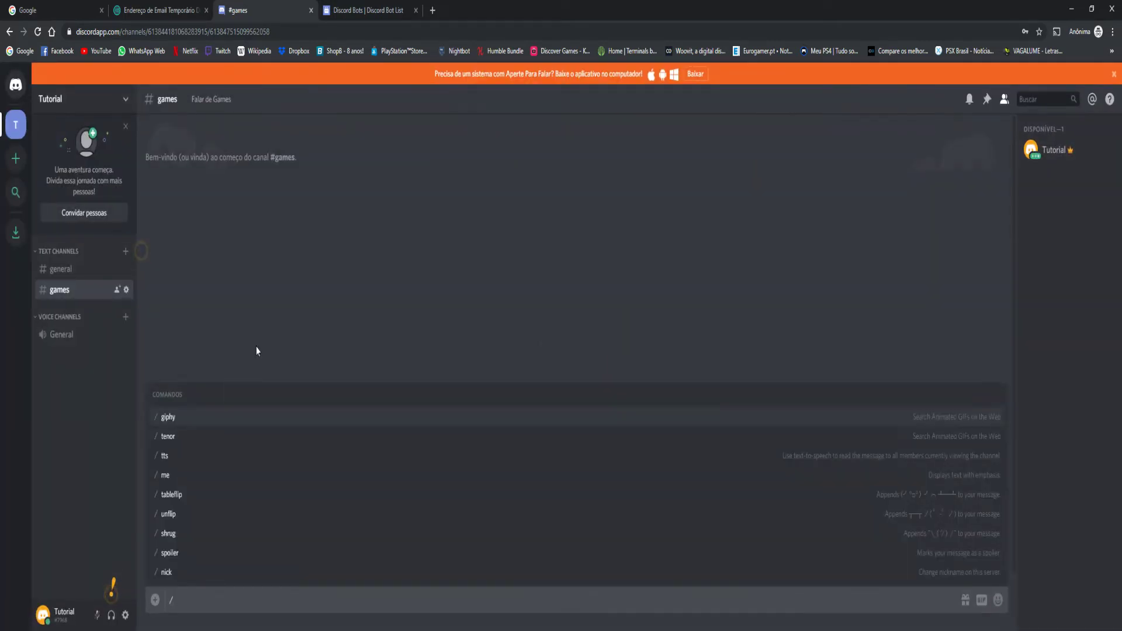
pyautogui.press('BackSpace')
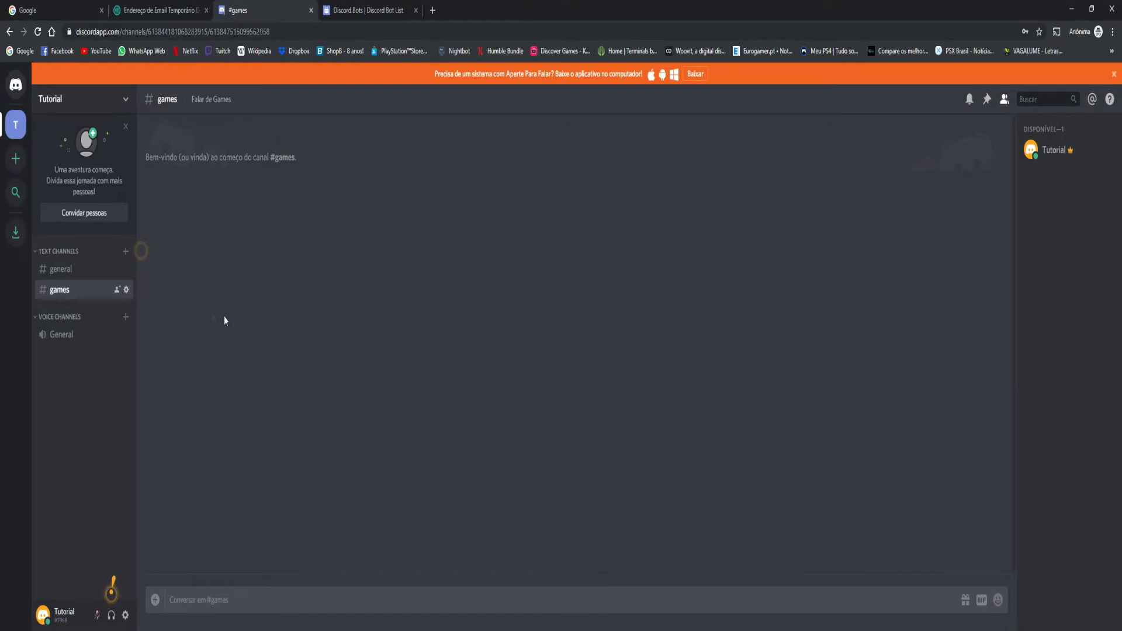
# Step: Create a voice channel named Voz under Text Channels
pyautogui.click(125, 251)
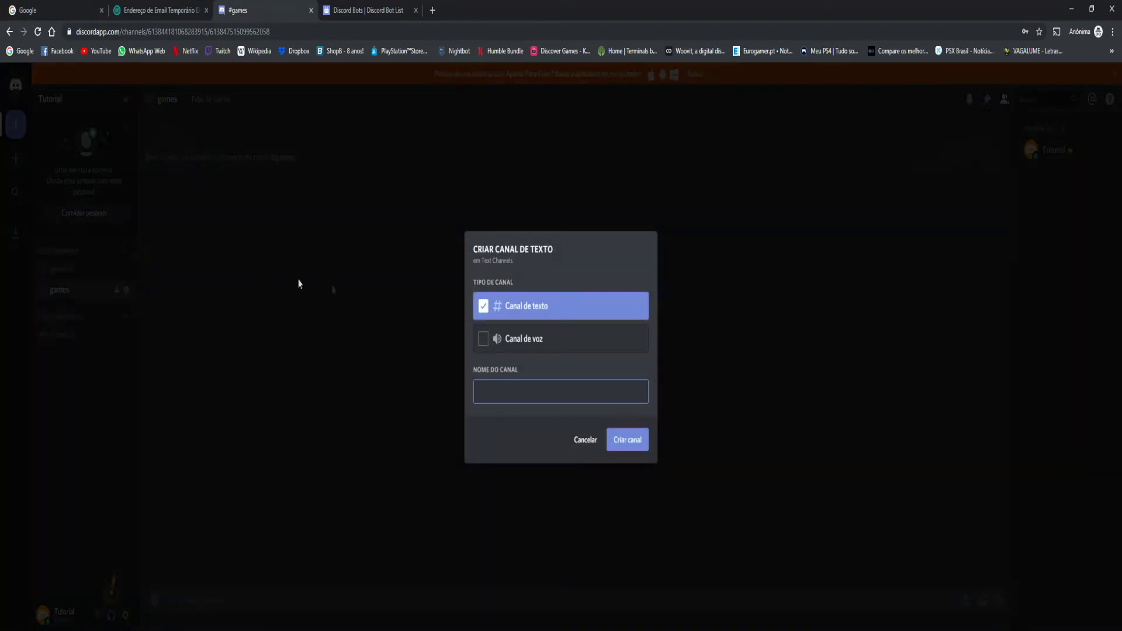
pyautogui.click(500, 345)
pyautogui.click(508, 384)
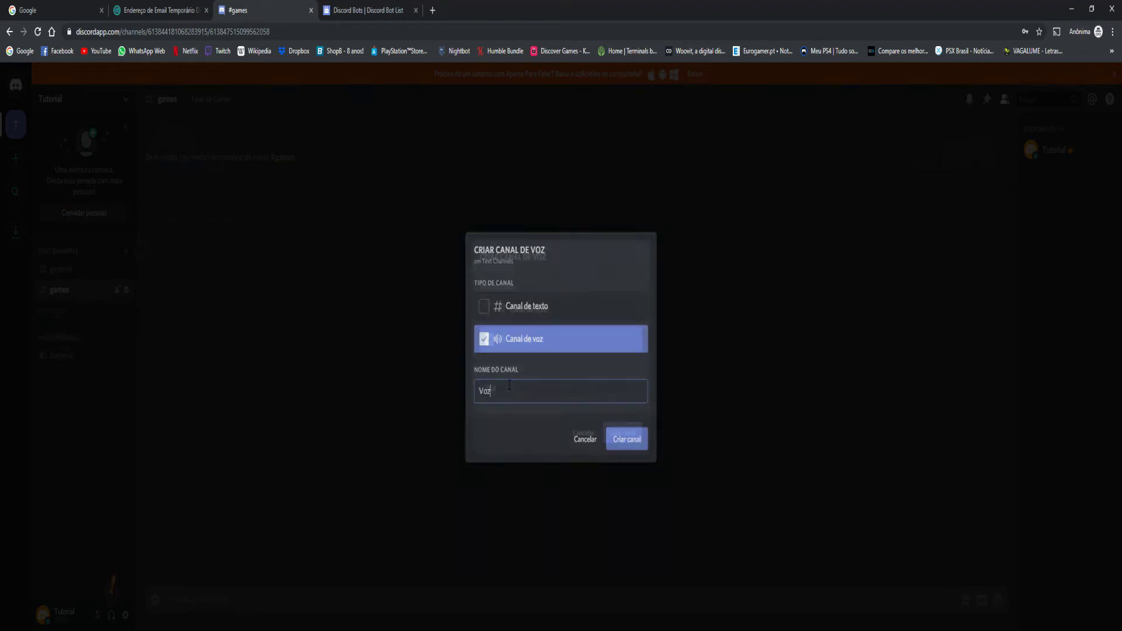
pyautogui.press('Return')
pyautogui.rightClick(74, 319)
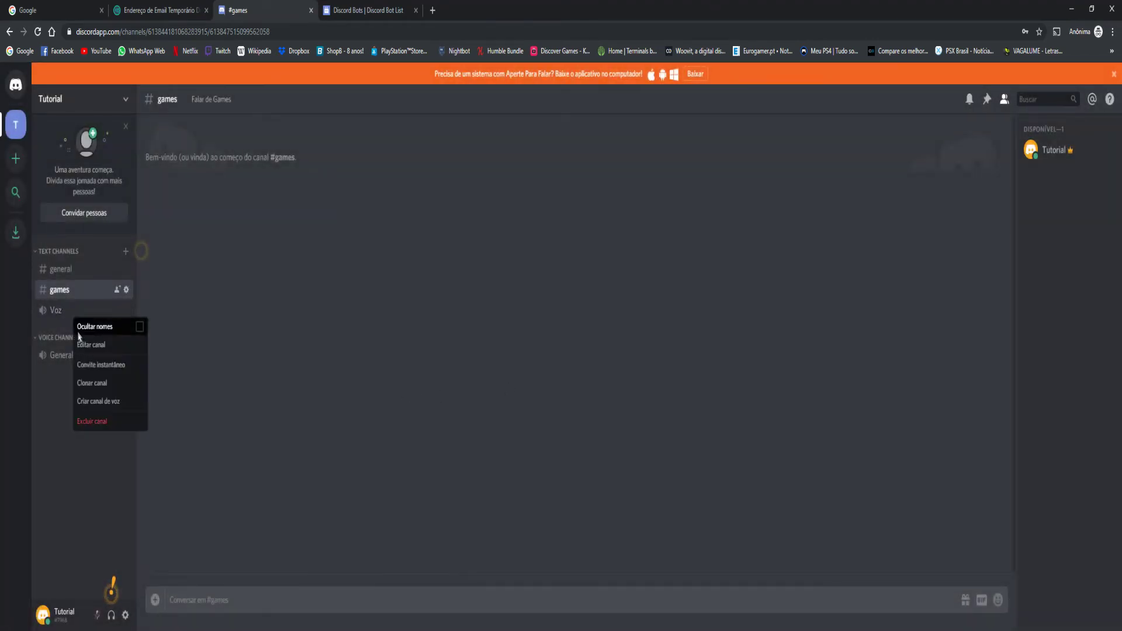
pyautogui.click(82, 345)
pyautogui.click(368, 143)
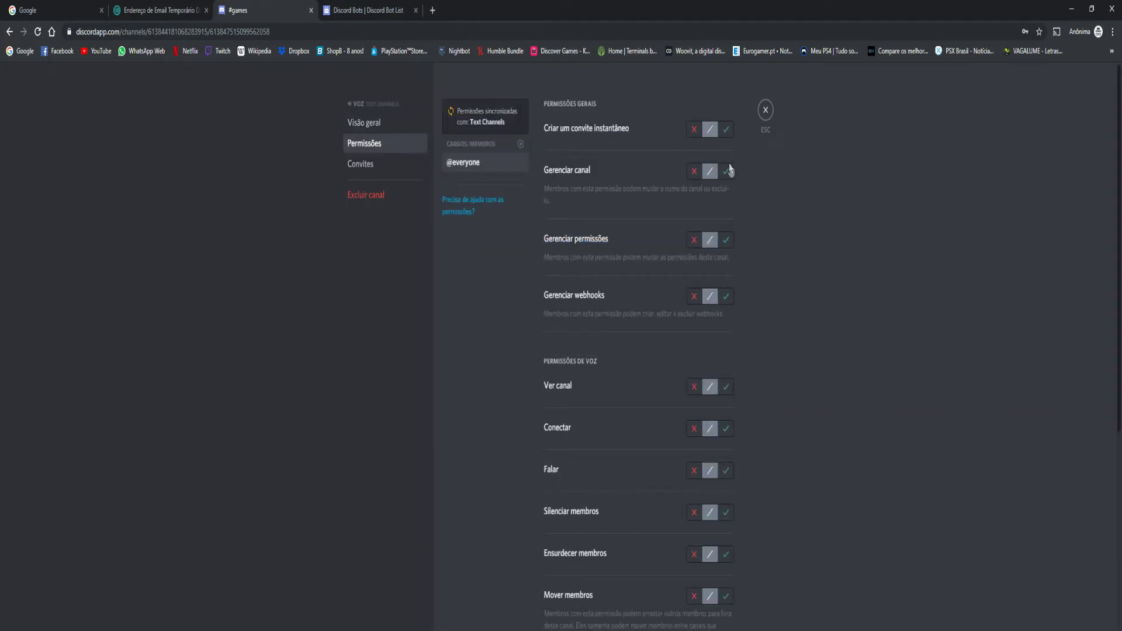
pyautogui.scroll(-1, 731, 234)
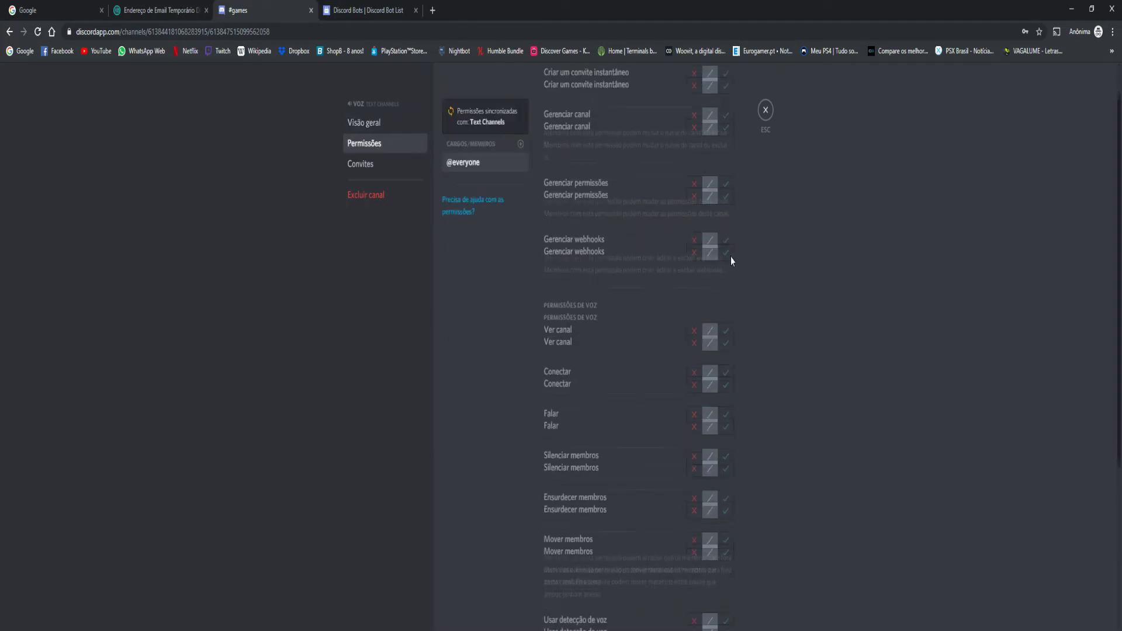
pyautogui.click(726, 326)
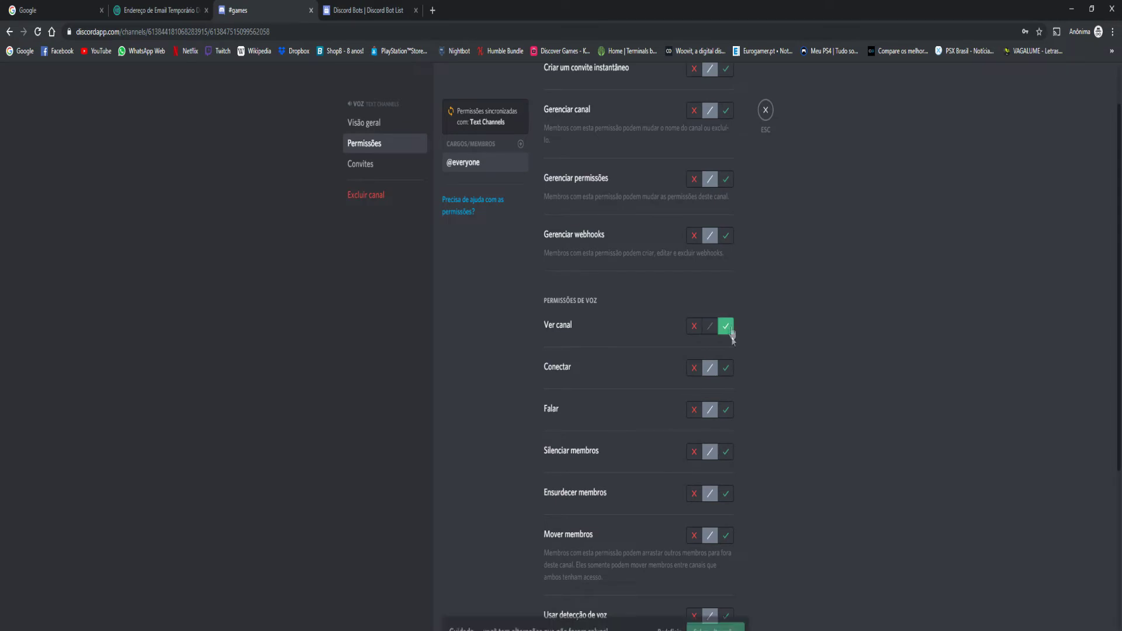
pyautogui.click(726, 368)
pyautogui.click(727, 409)
pyautogui.scroll(-2, 725, 450)
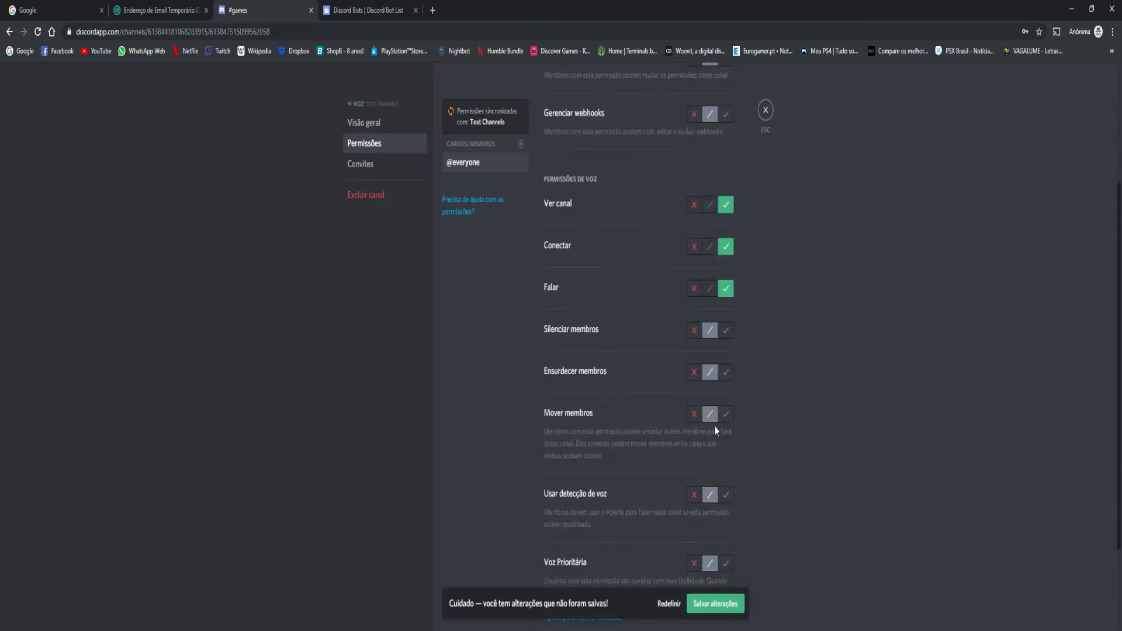
pyautogui.click(726, 374)
pyautogui.scroll(-2, 727, 409)
pyautogui.click(725, 377)
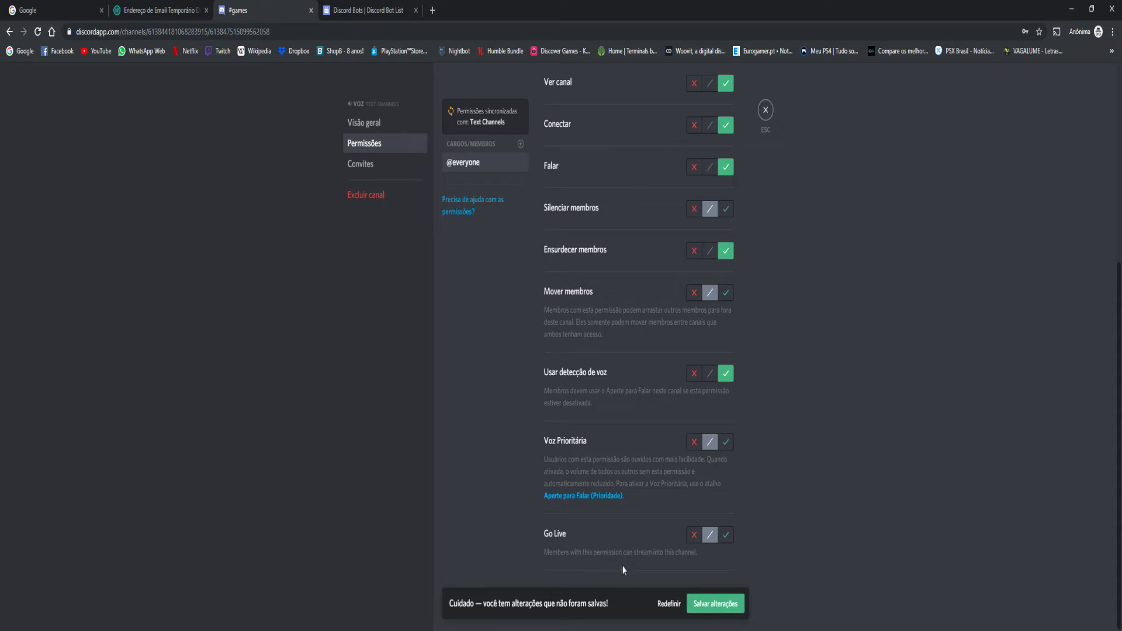
pyautogui.click(706, 607)
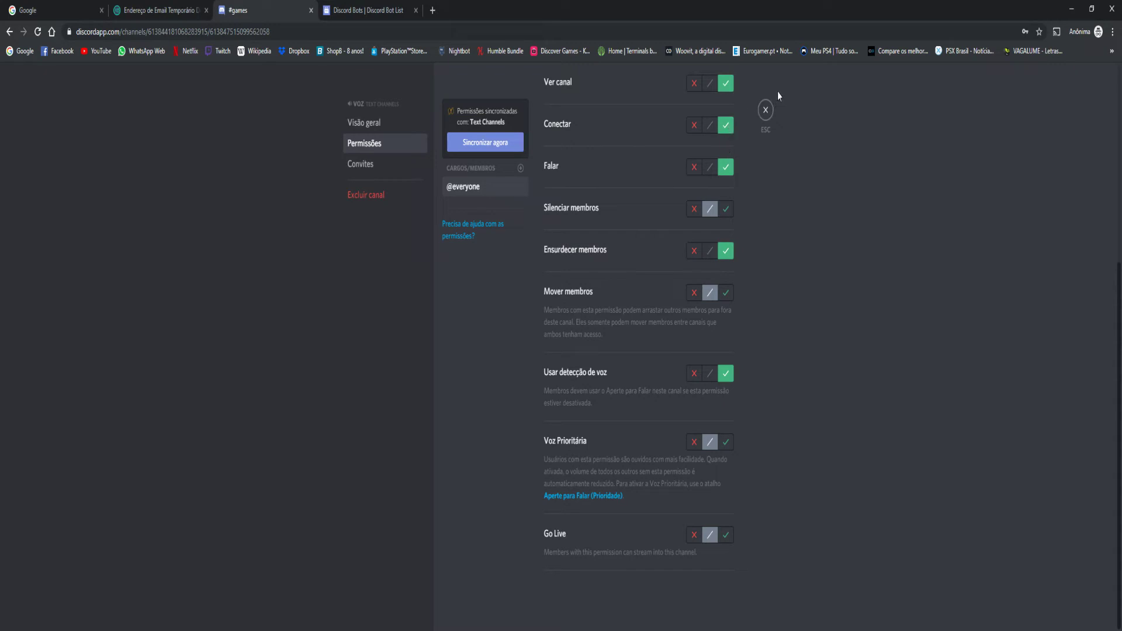
pyautogui.click(764, 110)
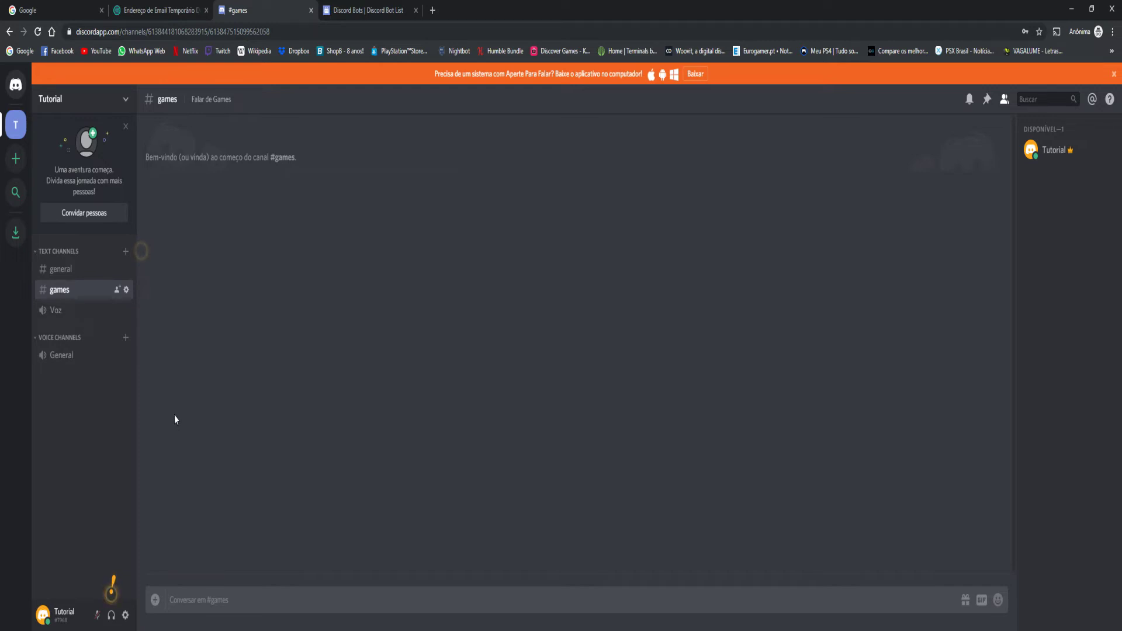
# Step: Join the Voz voice channel, allow microphone access for the site, and disconnect from the call
pyautogui.click(70, 311)
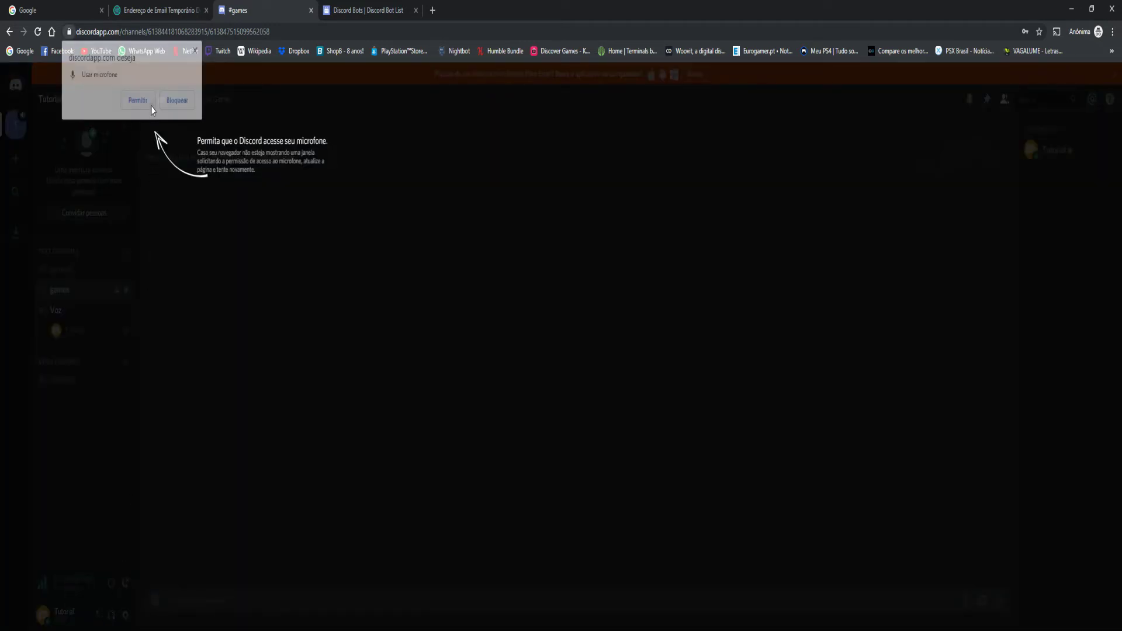
pyautogui.click(147, 103)
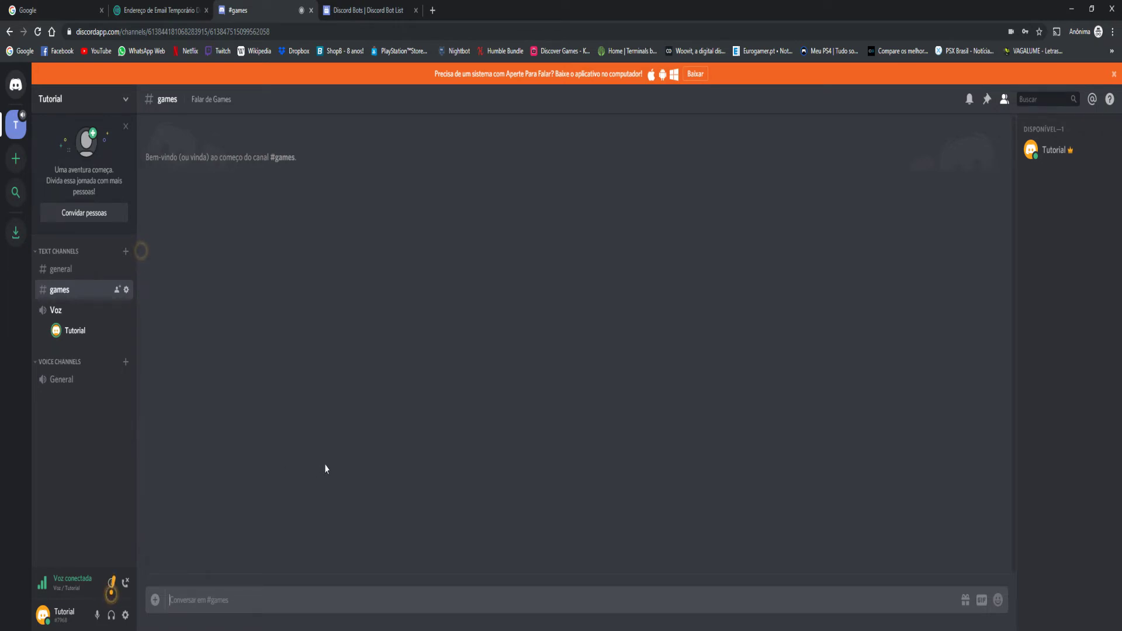
pyautogui.write('/')
pyautogui.press('BackSpace')
pyautogui.click(126, 586)
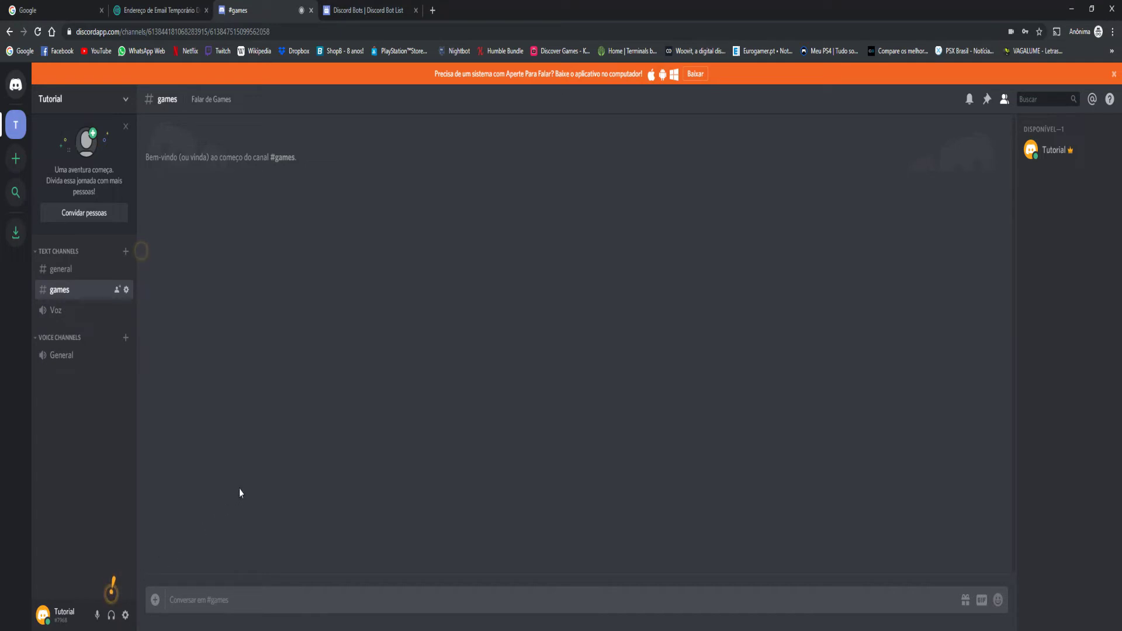
pyautogui.write('/')
pyautogui.press('BackSpace')
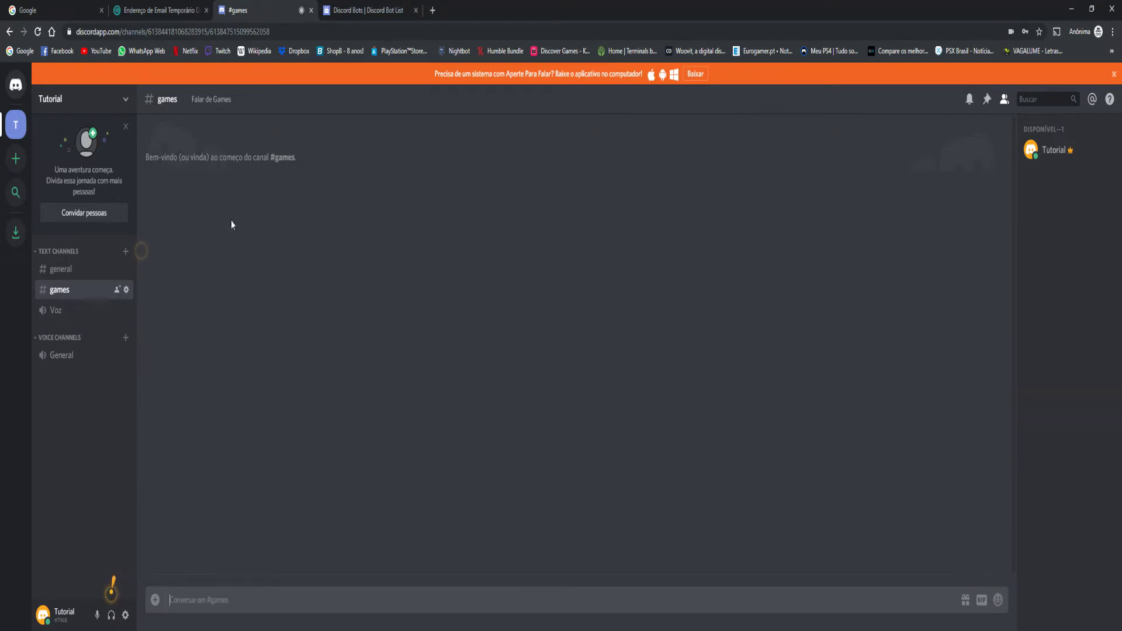
# Step: Create a text channel named mais-18 under Text Channels
pyautogui.click(126, 253)
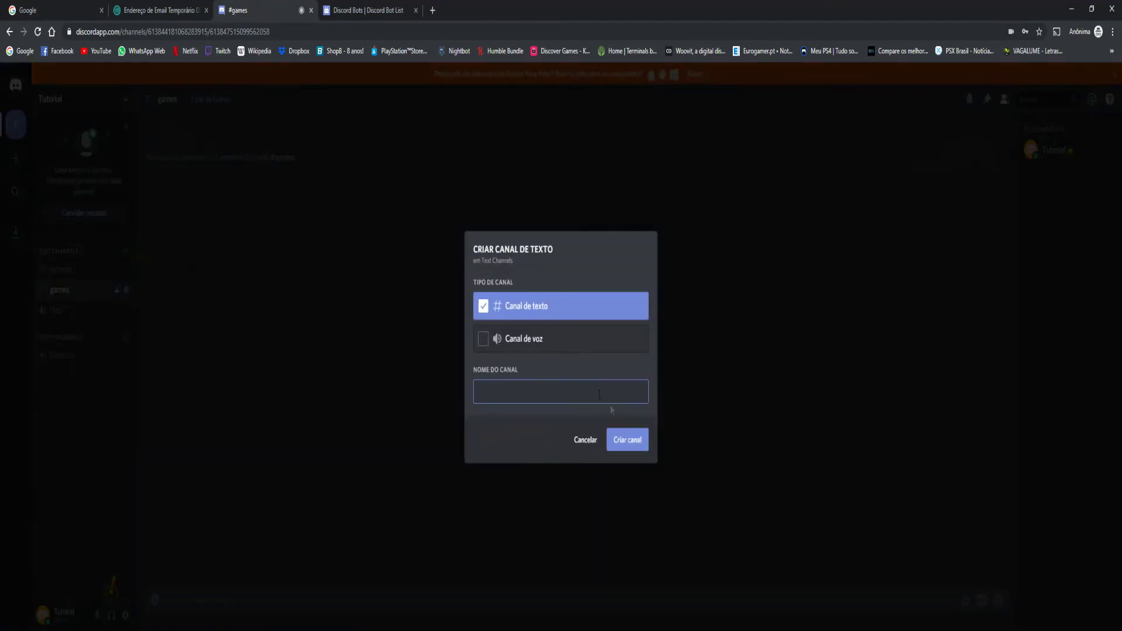
pyautogui.click(625, 441)
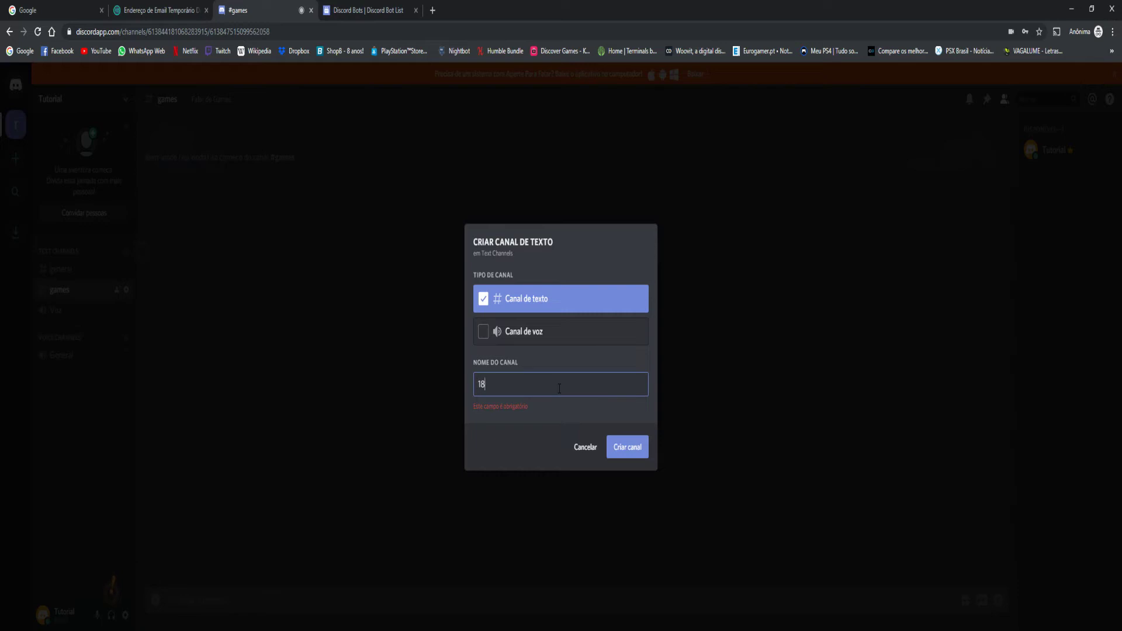
pyautogui.hotkey('ctrl', 'a')
pyautogui.write('mais-18')
pyautogui.press('Return')
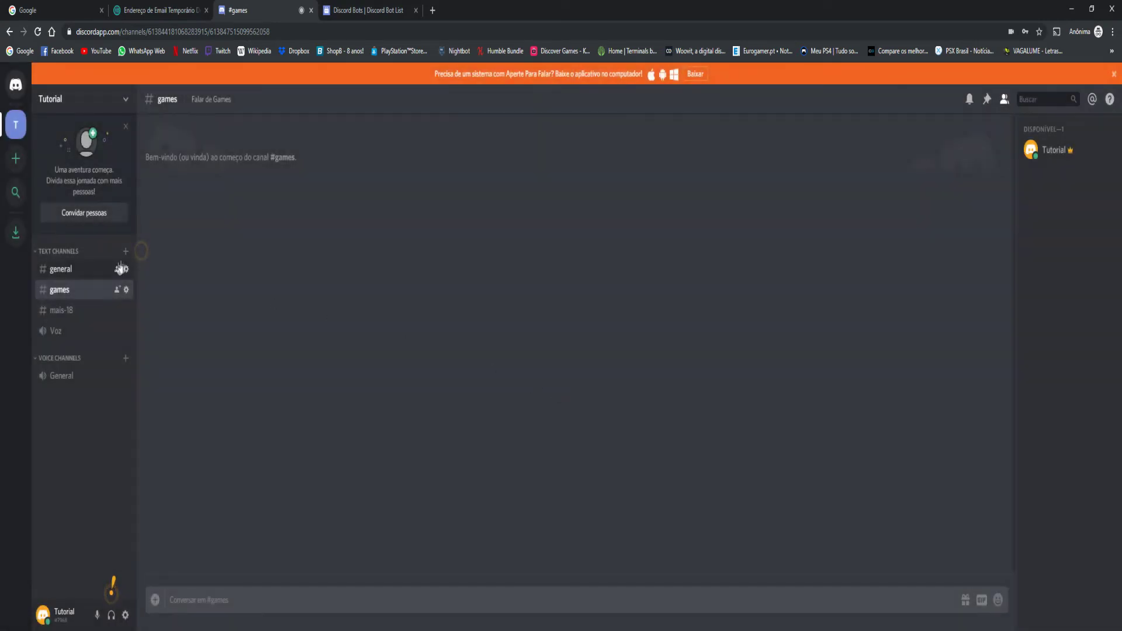
# Step: Turn on Canal de conteúdo adulto for the mais-18 channel, save the change and delete the channel
pyautogui.rightClick(76, 311)
pyautogui.click(93, 353)
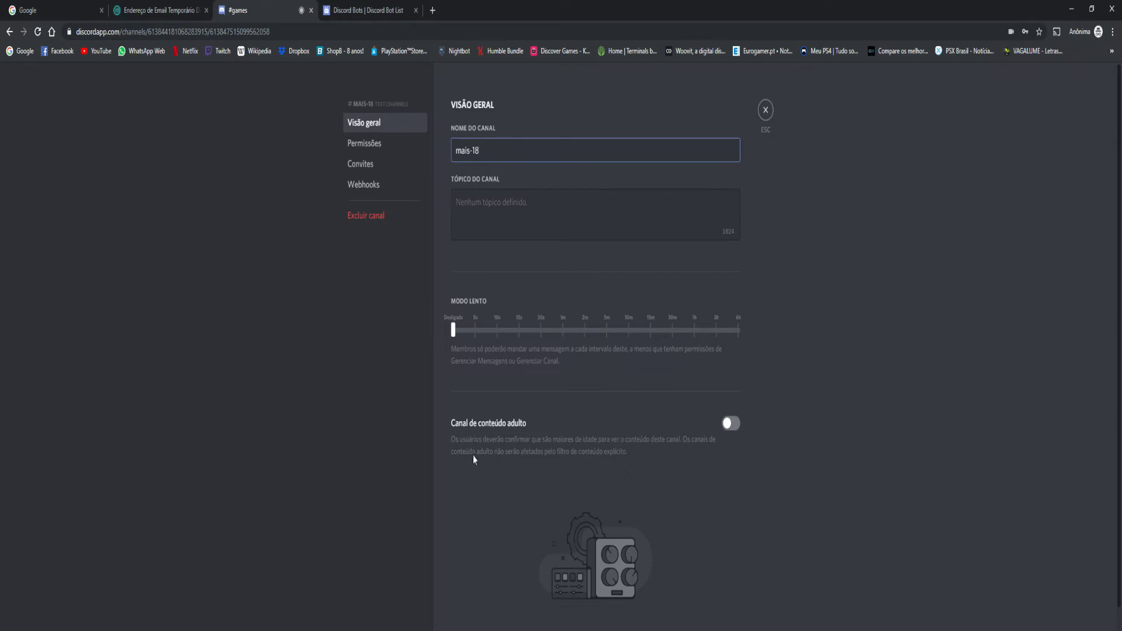
pyautogui.click(731, 424)
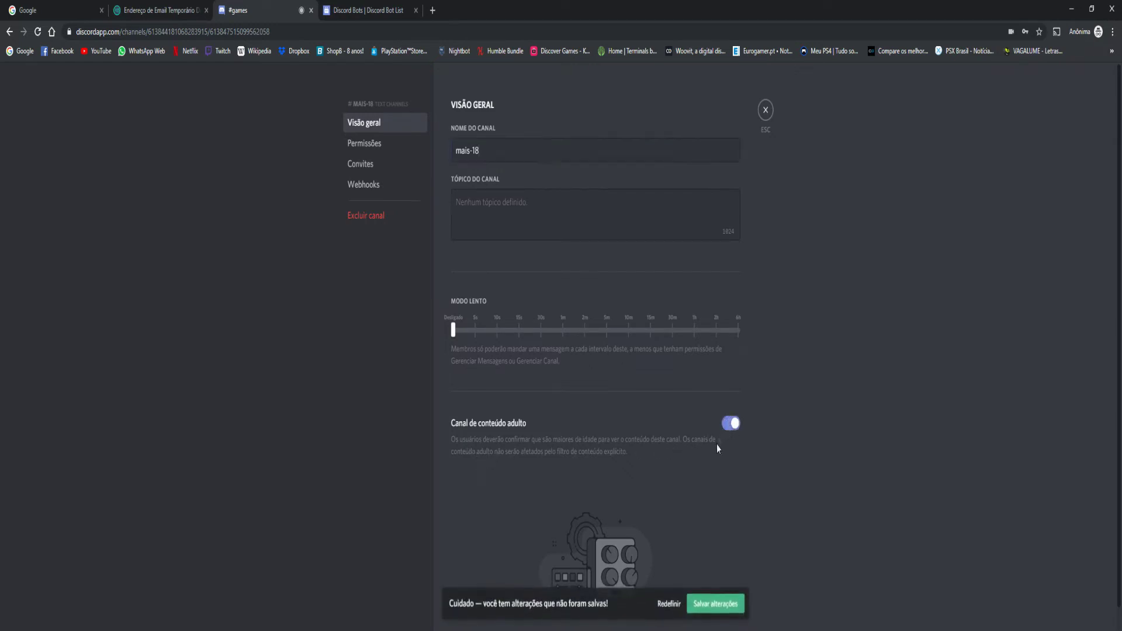
pyautogui.click(723, 605)
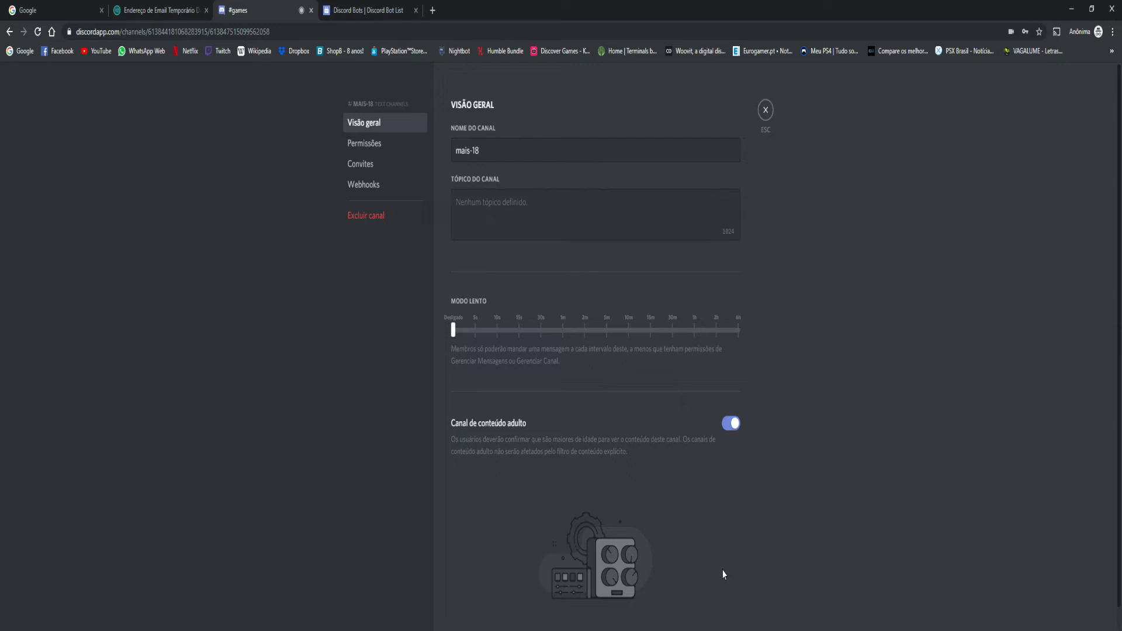
pyautogui.press('Escape')
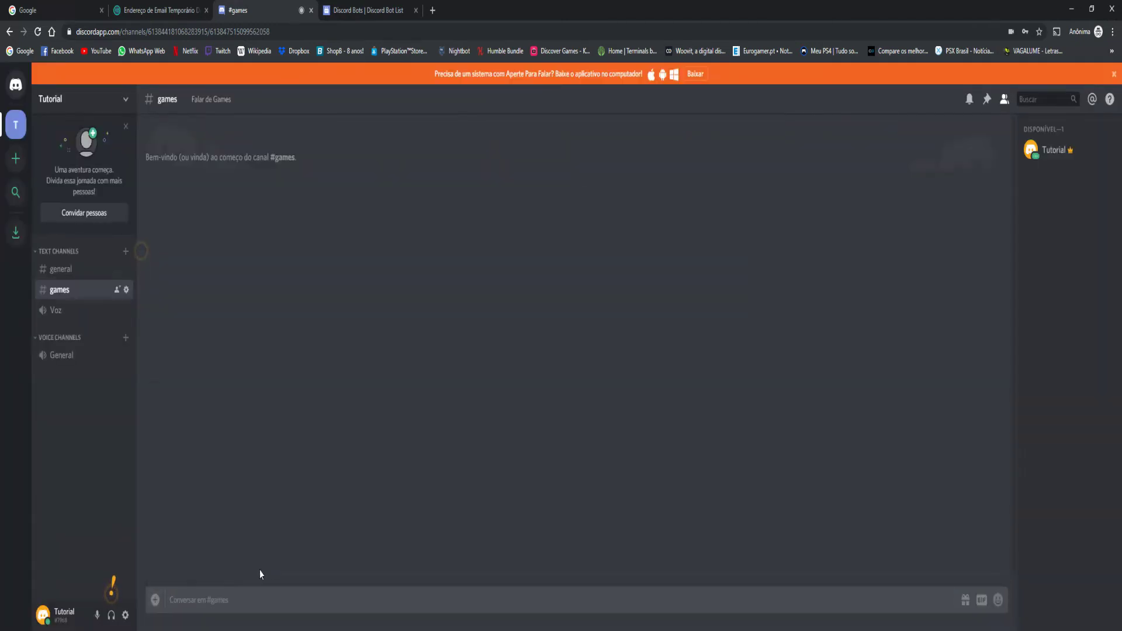
# Step: Open the Tutorial server's settings at the overview page
pyautogui.click(118, 100)
pyautogui.click(100, 178)
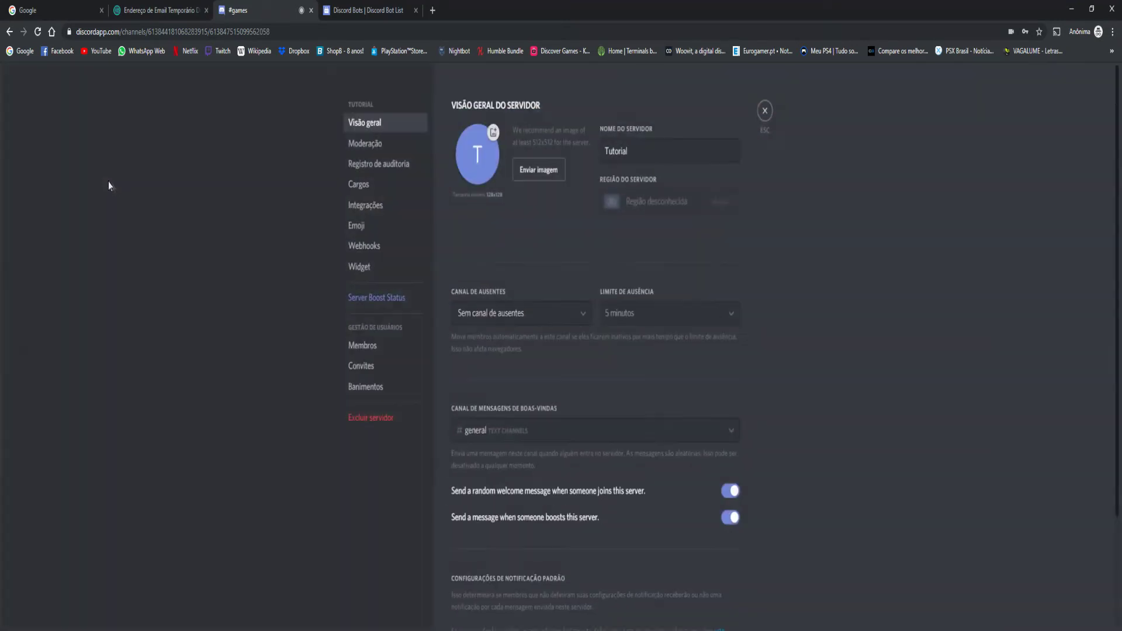